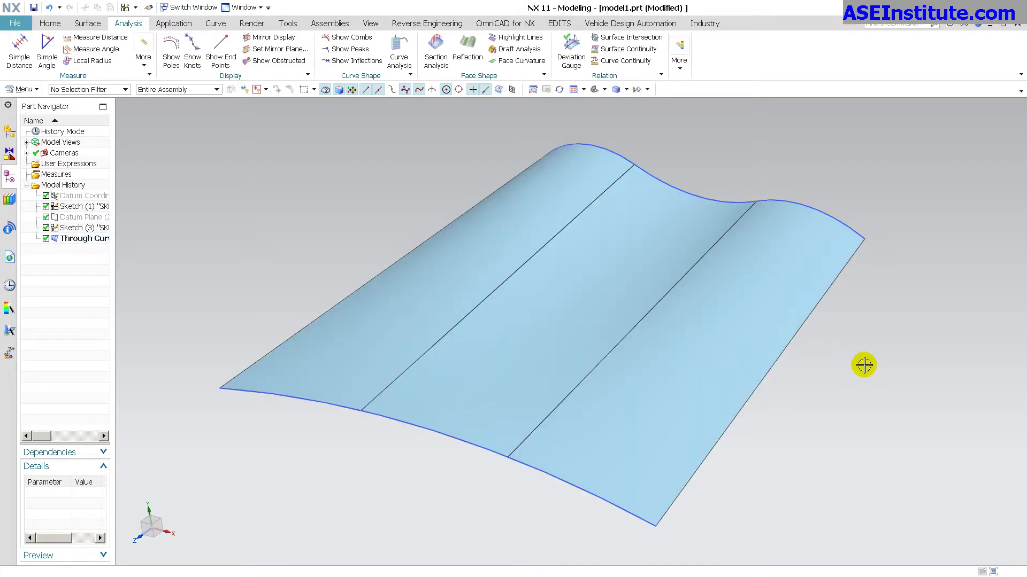
- Review both section sketches against the sheet, then return to modeling
double_click(842, 218)
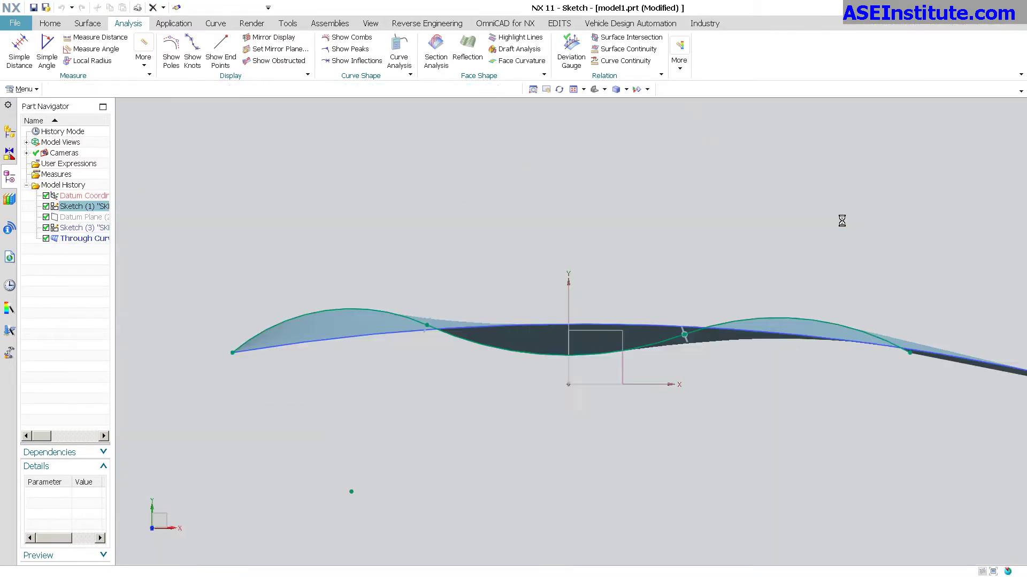
mouse_move(768, 401)
middle_mouse_down()
mouse_move(663, 403)
mouse_move(626, 465)
middle_mouse_up()
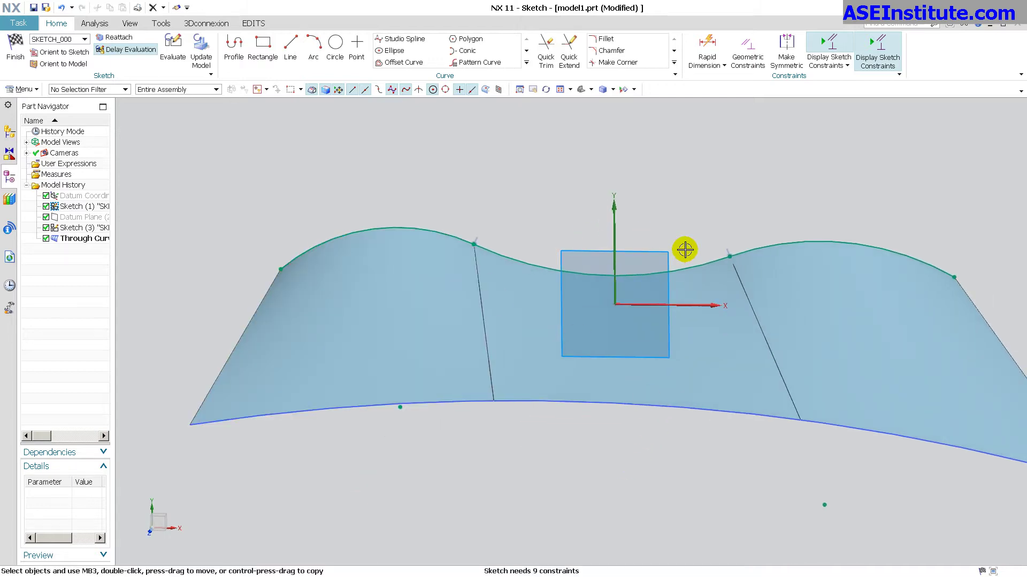
left_click(90, 230)
double_click(90, 230)
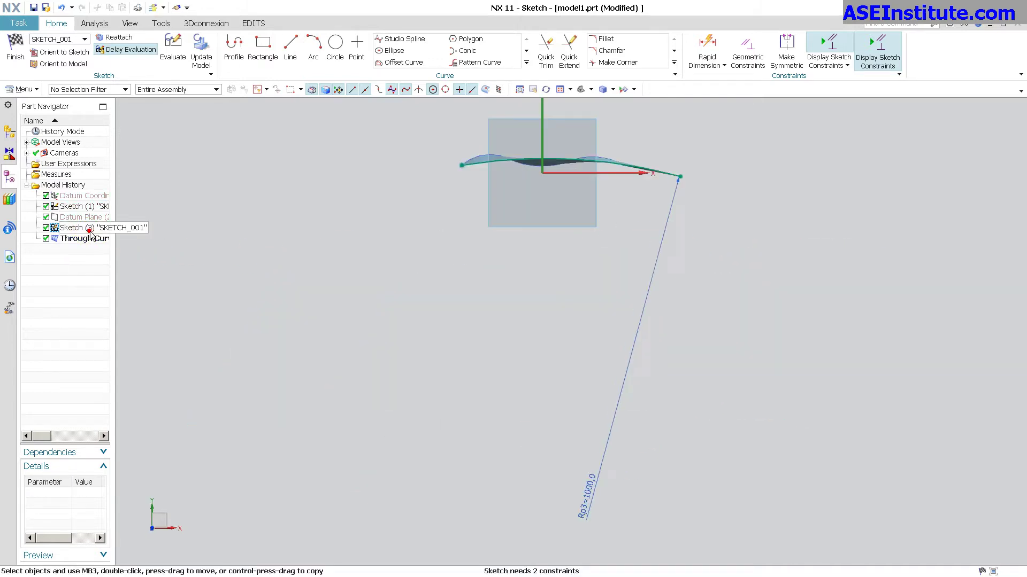
mouse_move(587, 275)
middle_mouse_down()
mouse_move(578, 351)
mouse_move(448, 434)
mouse_move(589, 396)
middle_mouse_up()
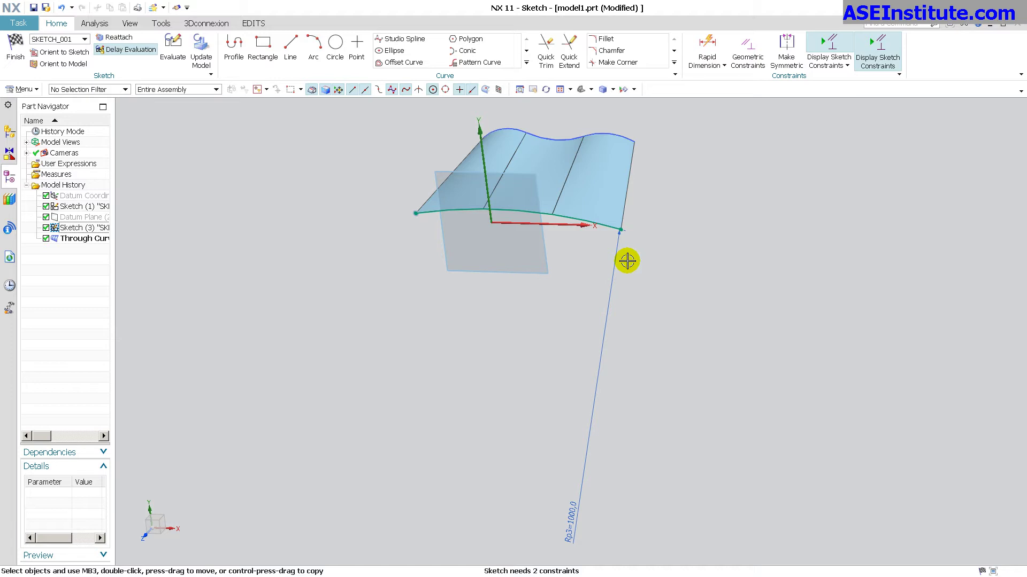
left_click(16, 51)
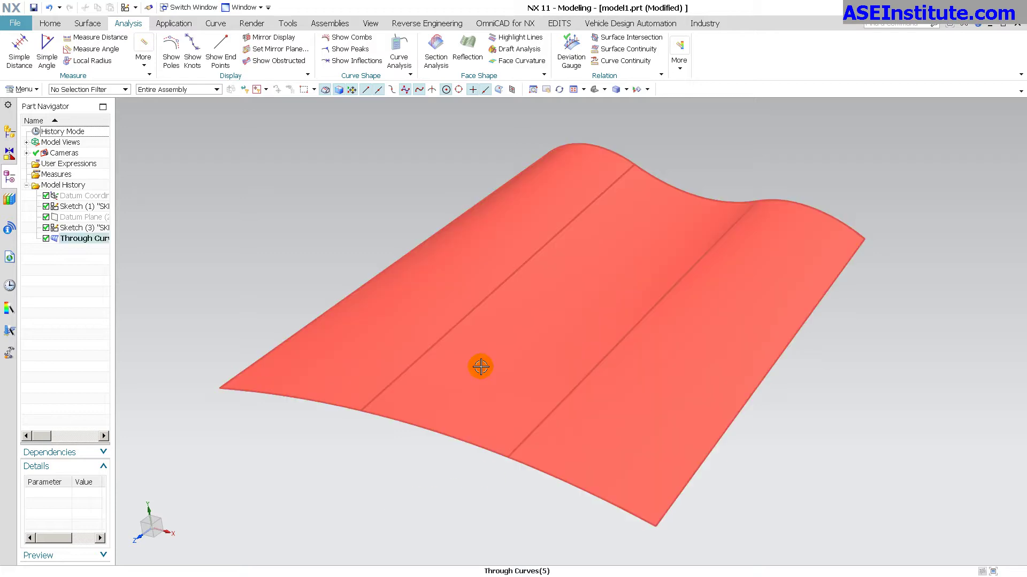
- Edit the sheet's Through Curves feature to show Parameter alignment, G0 0.0100 and G1 0.5000
double_click(503, 344)
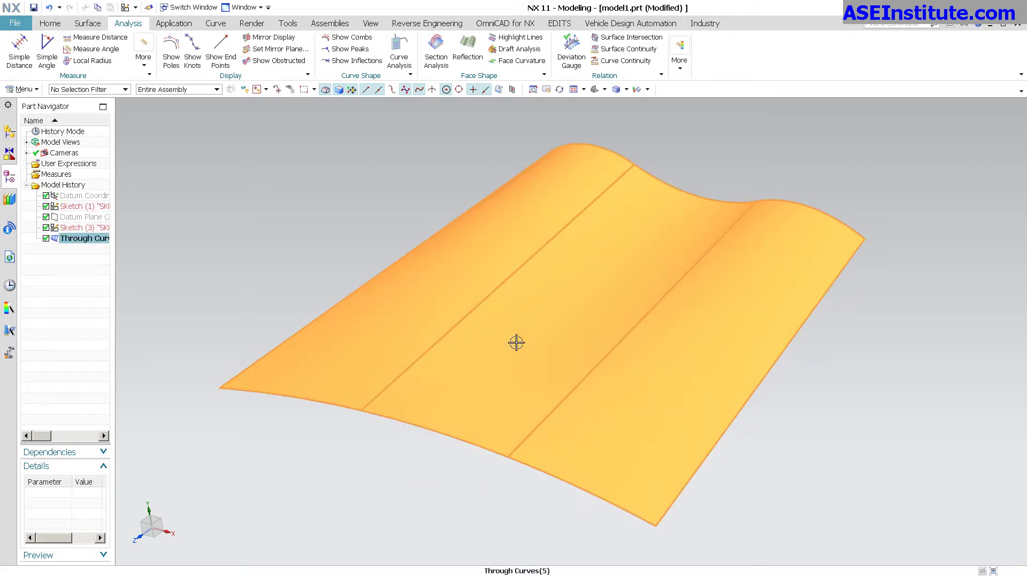
middle_click_drag(362, 468, 418, 469, "shift")
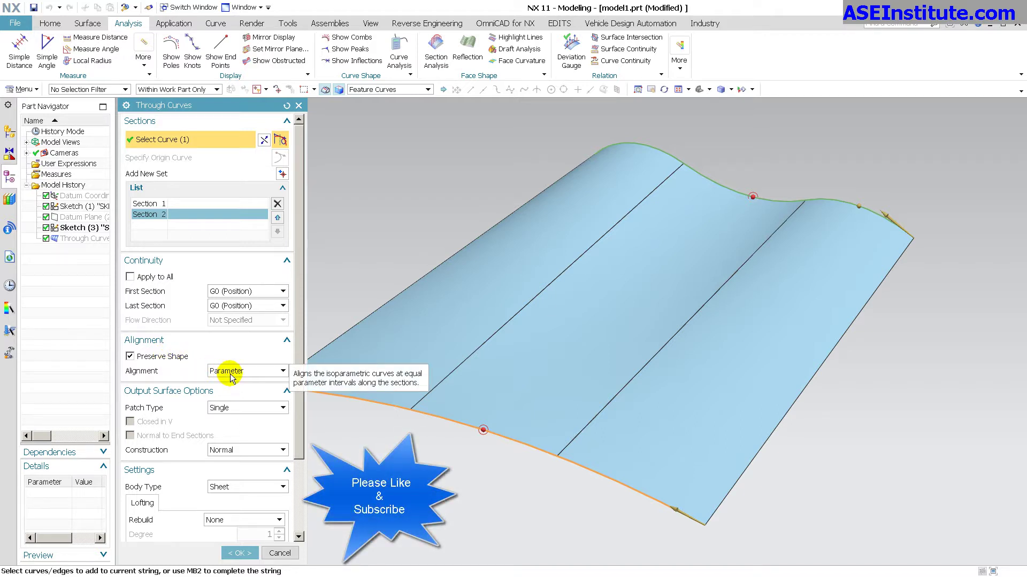
middle_click_drag(463, 467, 543, 476, "shift")
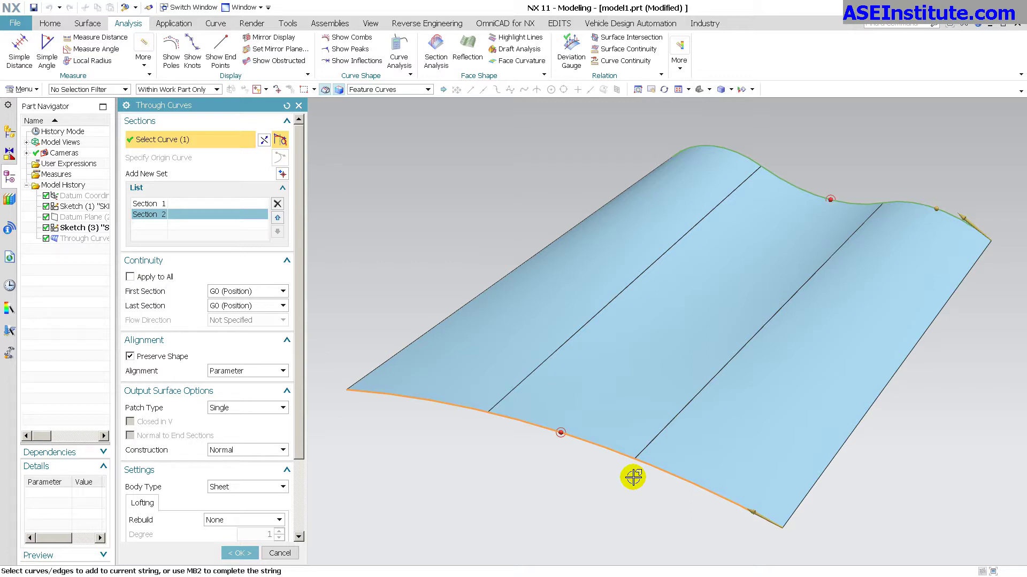
scroll(293, 407, "down", 3)
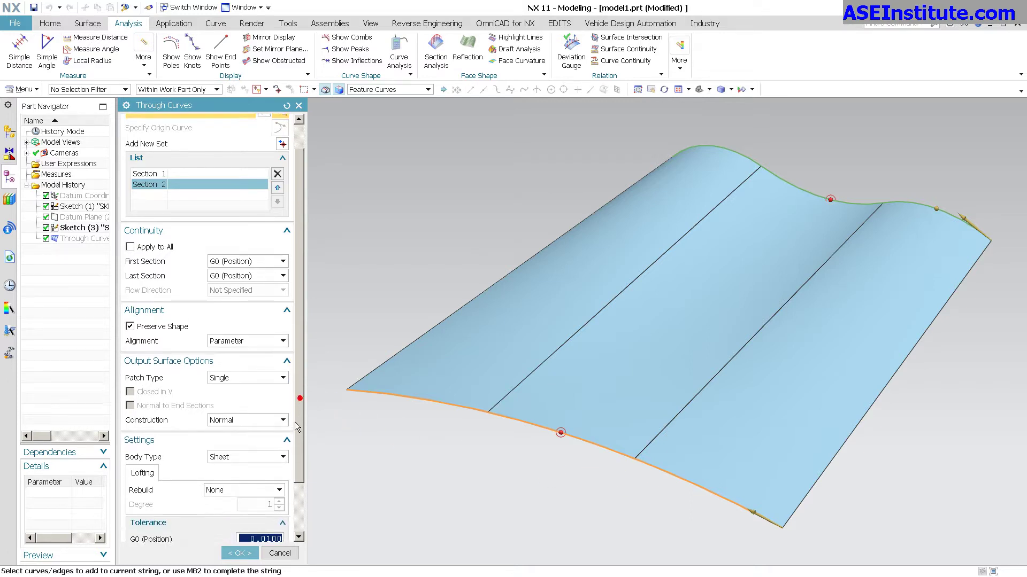
scroll(291, 442, "down", 1)
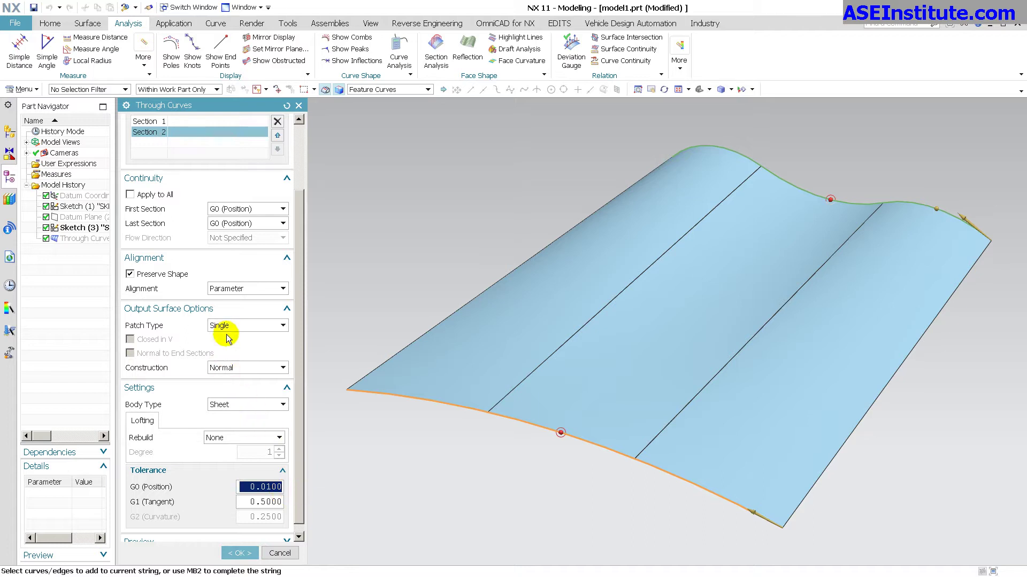
- Change the sheet's Alignment from Parameter to Arc Length
left_click(262, 291)
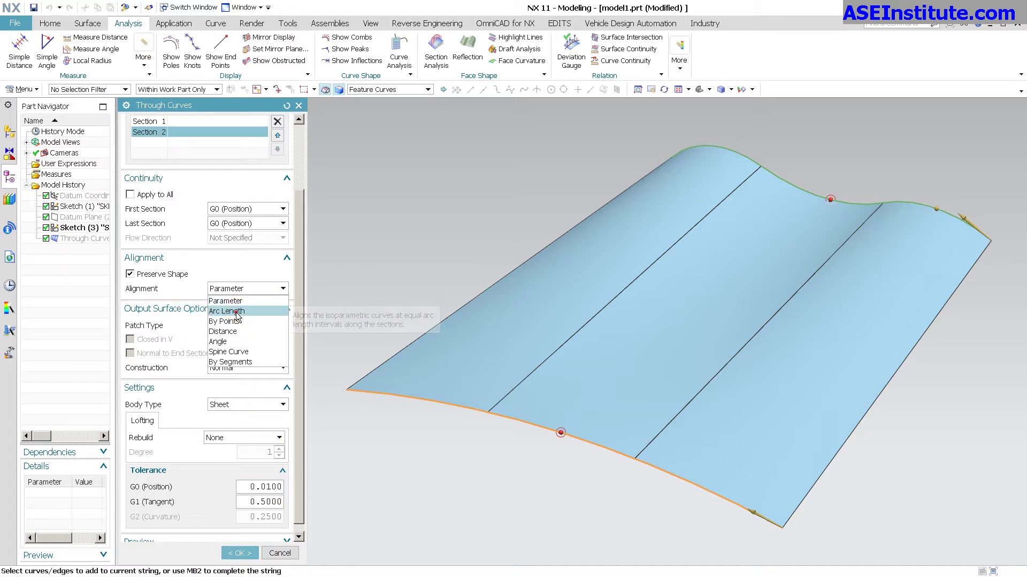
left_click(236, 312)
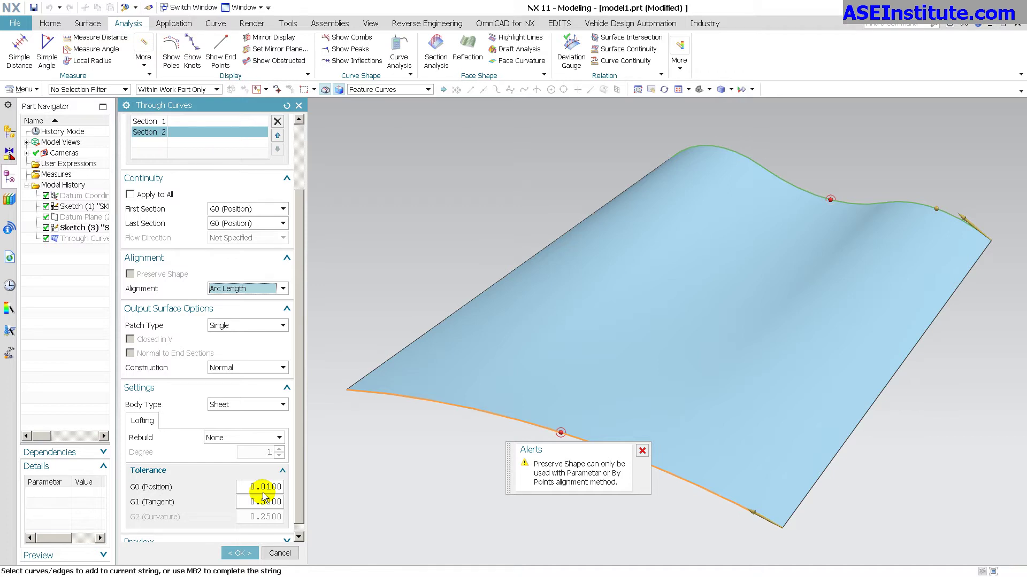
- Commit the Arc Length edit so the sheet rebuilds
left_click(239, 553)
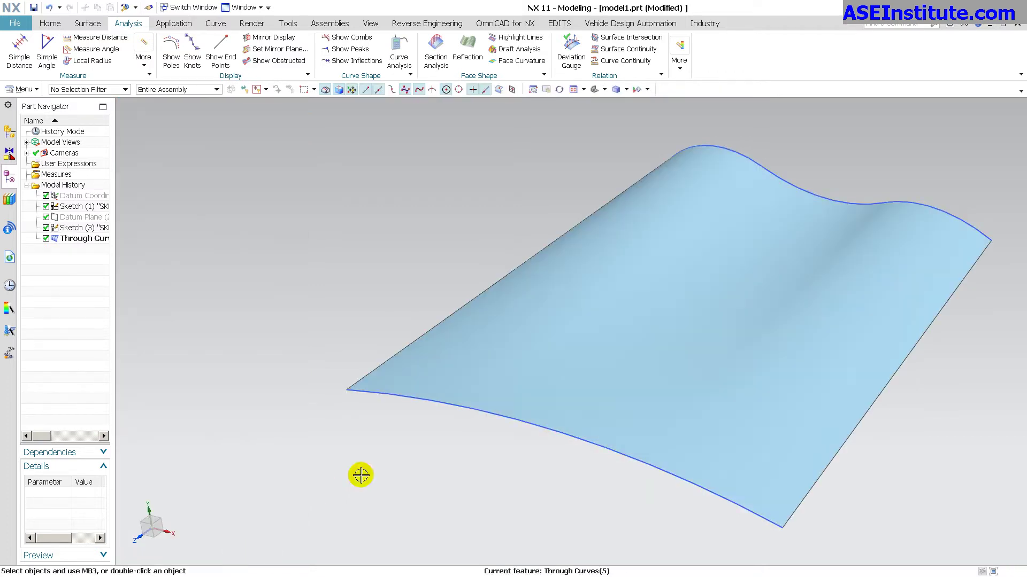
left_click(173, 23)
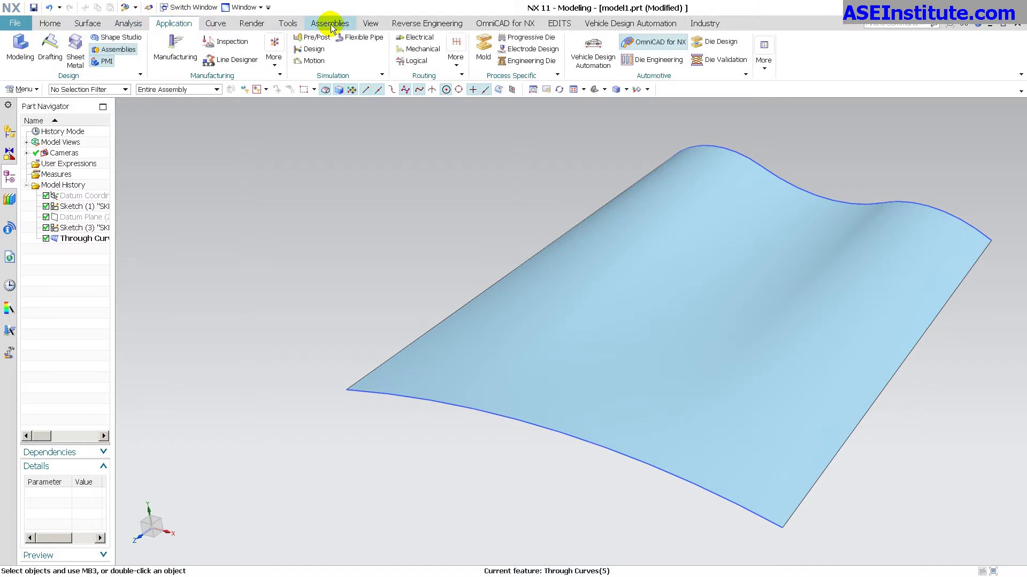
left_click(128, 23)
- Display the sheet's control poles and knot lines and orbit to inspect them
left_click(615, 306)
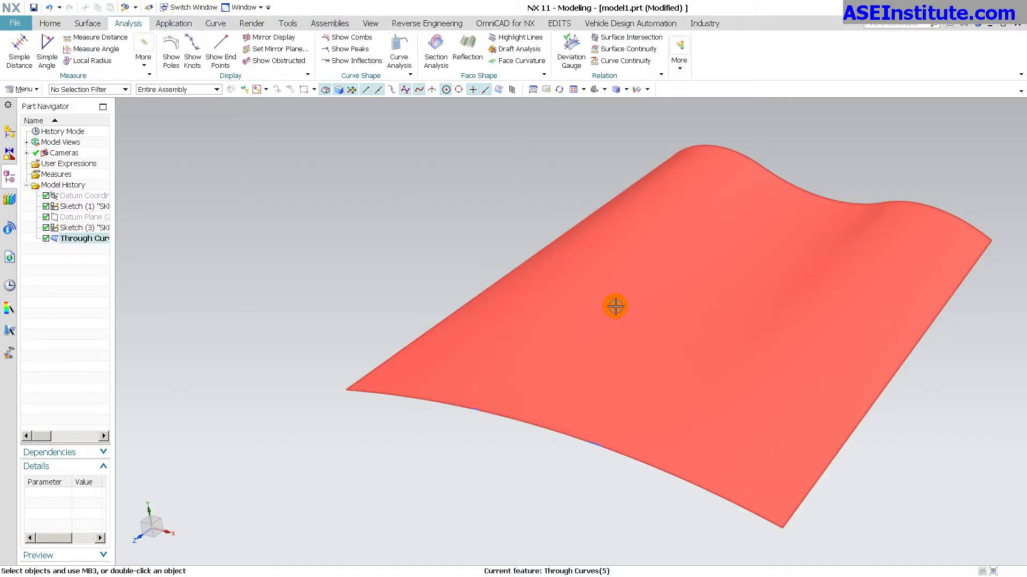
left_click(615, 306)
left_click(171, 53)
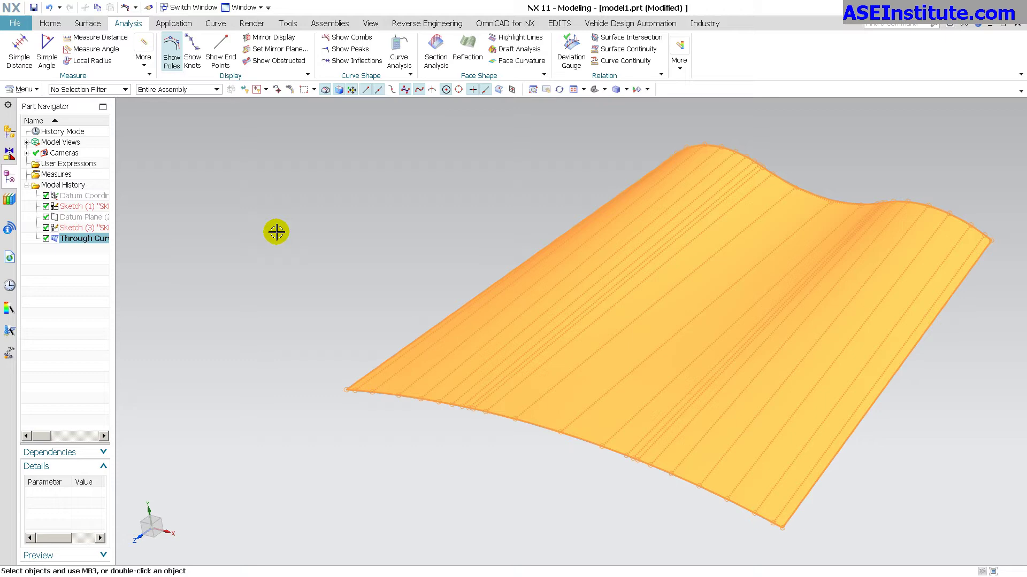
left_click(192, 48)
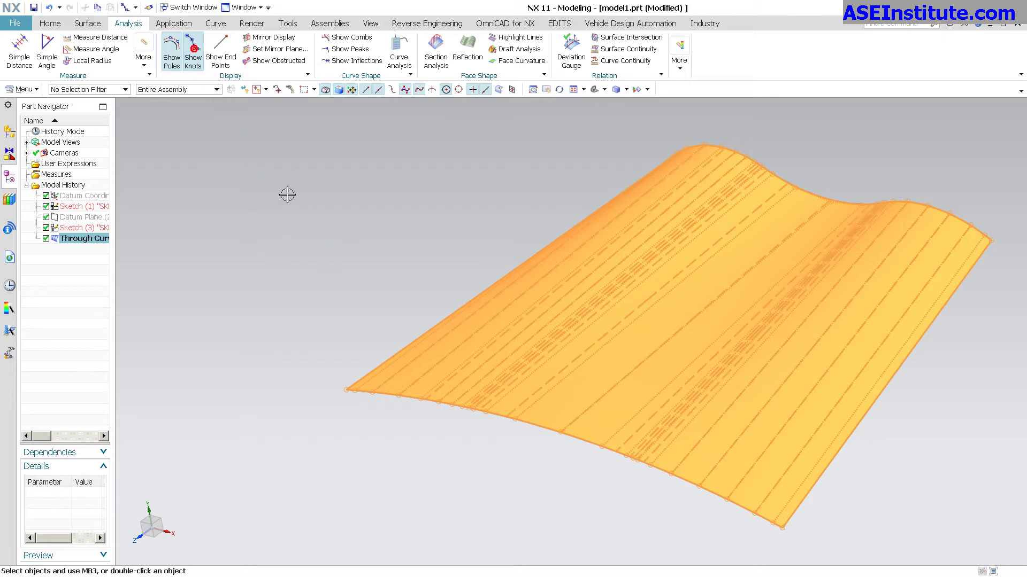
key("Escape")
middle_click_drag(316, 207, 419, 243)
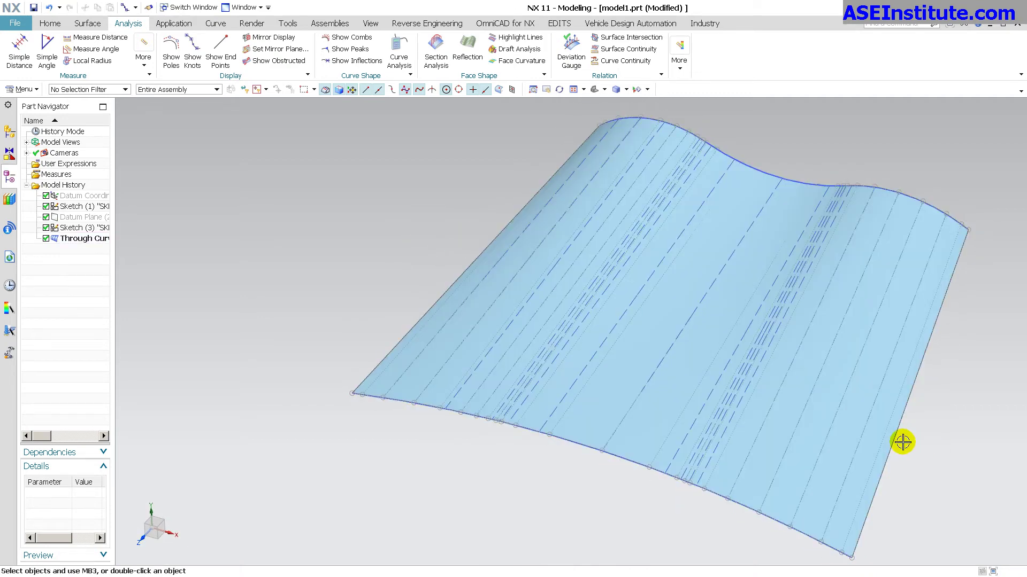
- Re-edit the sheet with Parameter alignment and Preserve Shape on, check the preview, and confirm
double_click(543, 271)
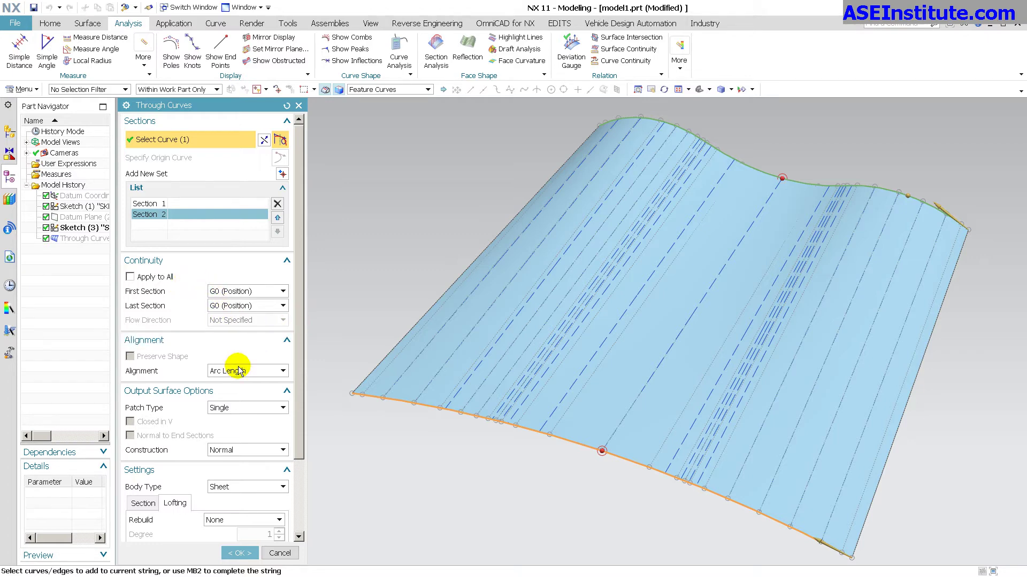
left_click(239, 371)
left_click(239, 384)
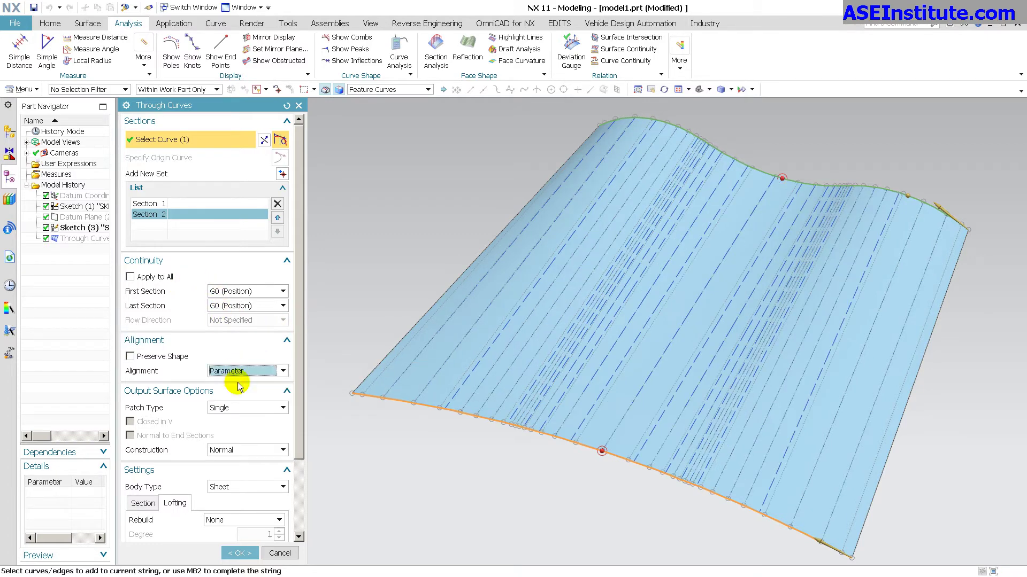
left_click(169, 357)
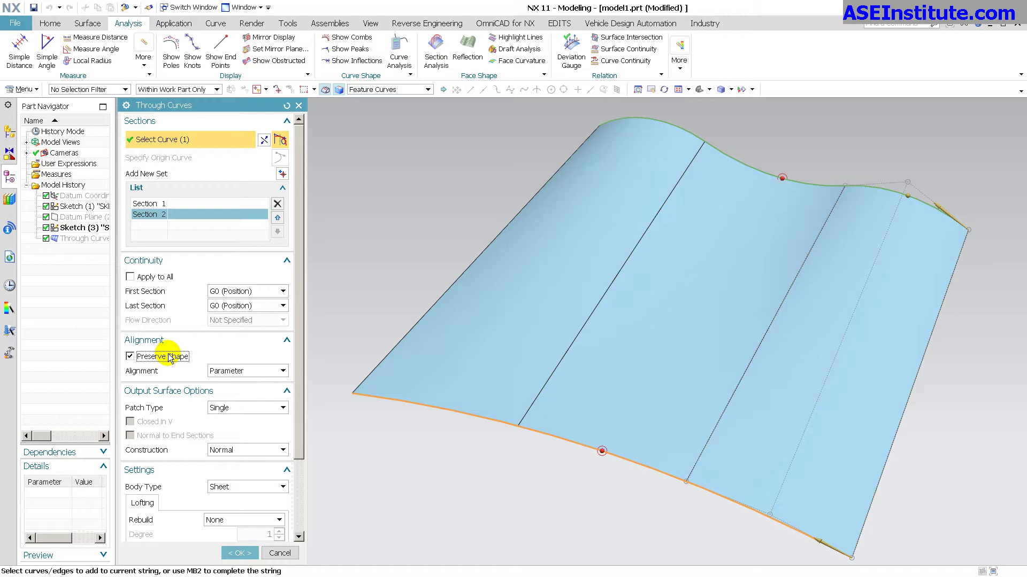
middle_click_drag(585, 486, 654, 347)
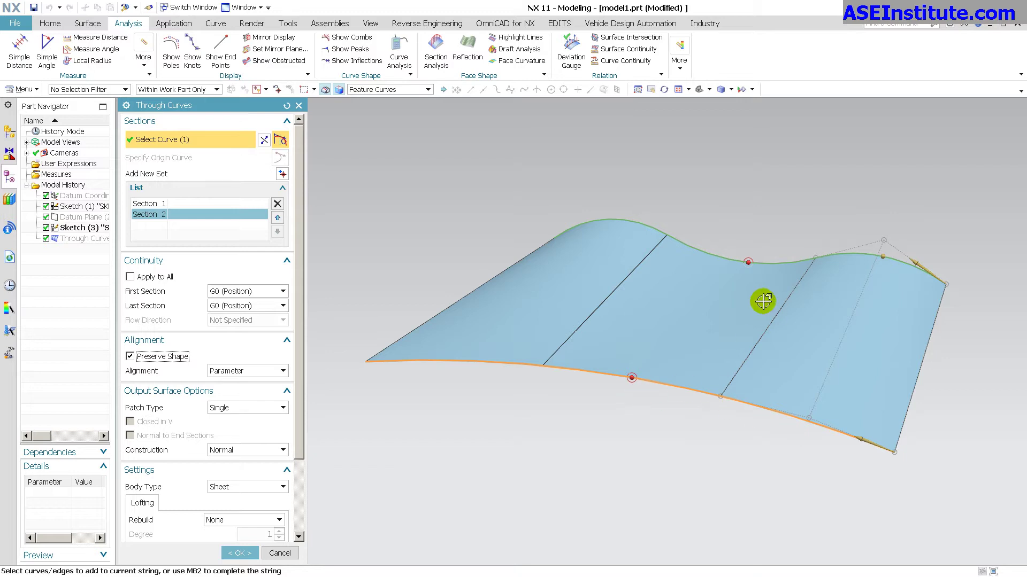
middle_click_drag(720, 419, 466, 465)
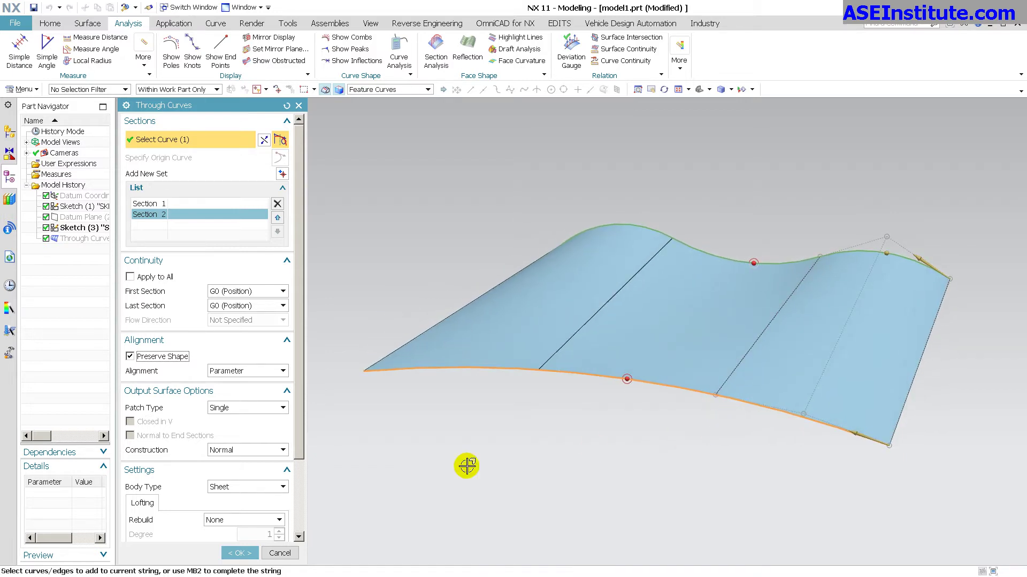
left_click(239, 553)
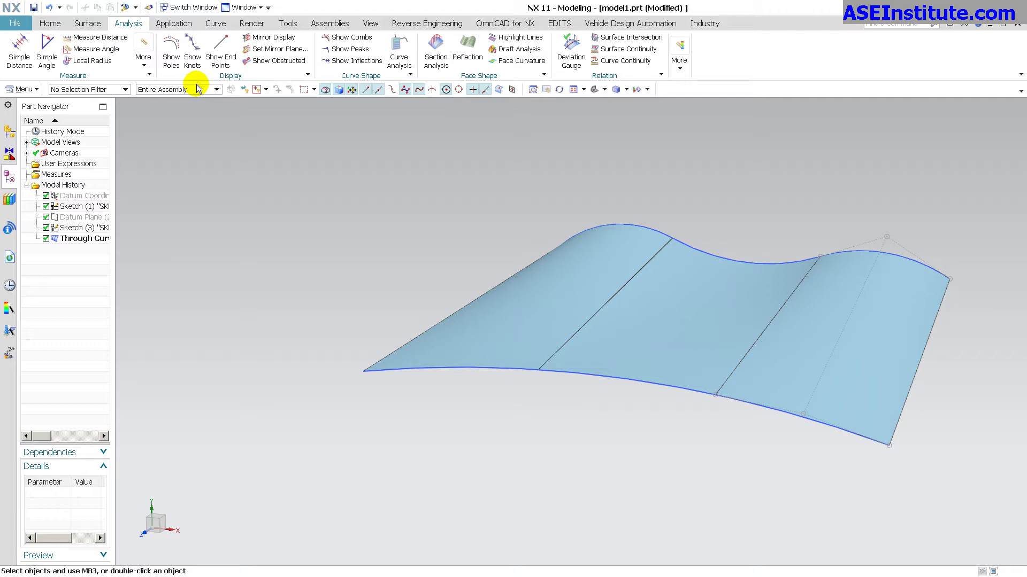
- Show the Parameter-aligned sheet's control poles and orbit to a more top-down view
left_click(655, 294)
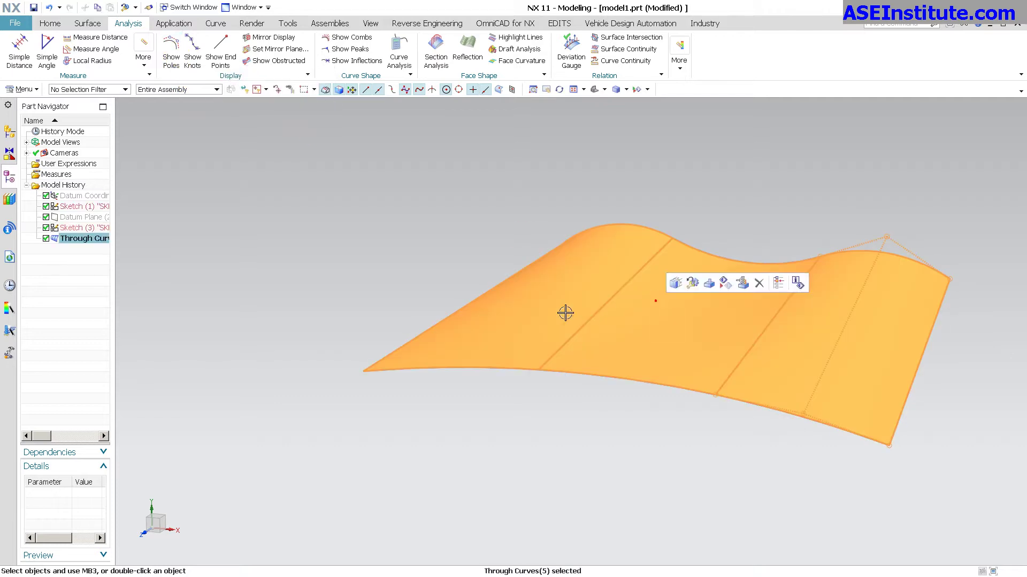
left_click(176, 52)
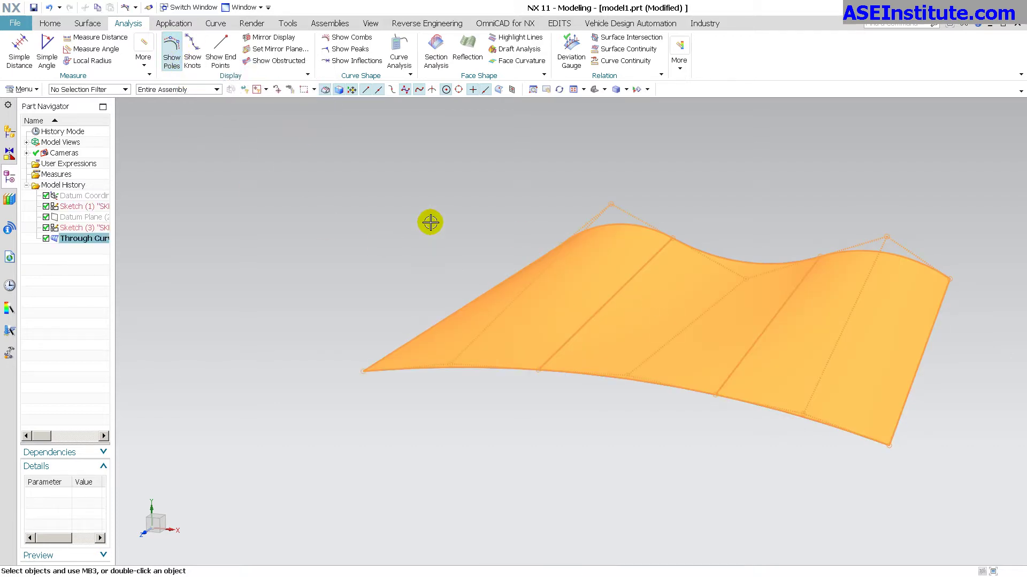
middle_click_drag(812, 221, 737, 131)
middle_click_drag(589, 455, 599, 519)
middle_click_drag(843, 419, 777, 429)
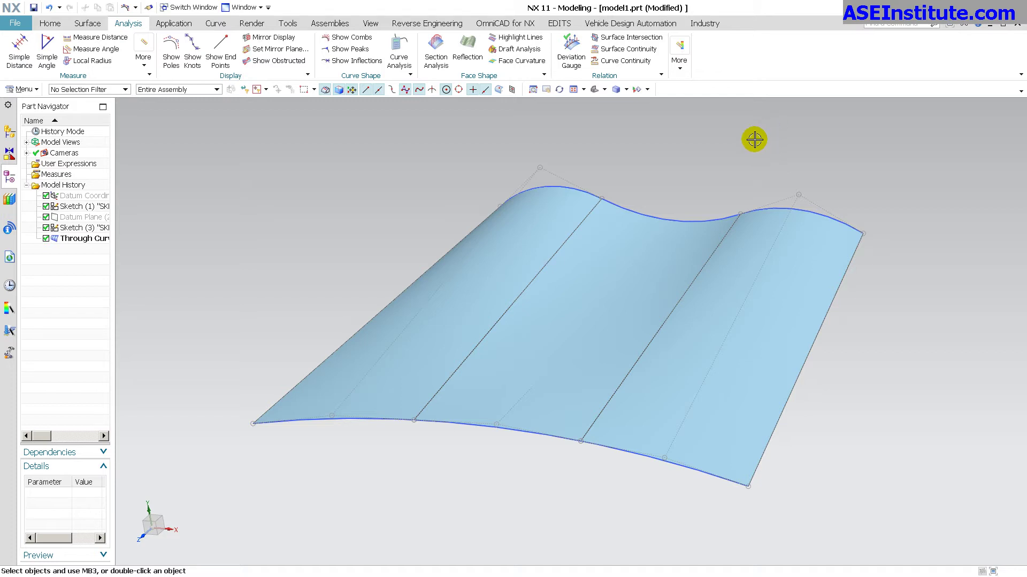
middle_click_drag(672, 171, 709, 174, "shift")
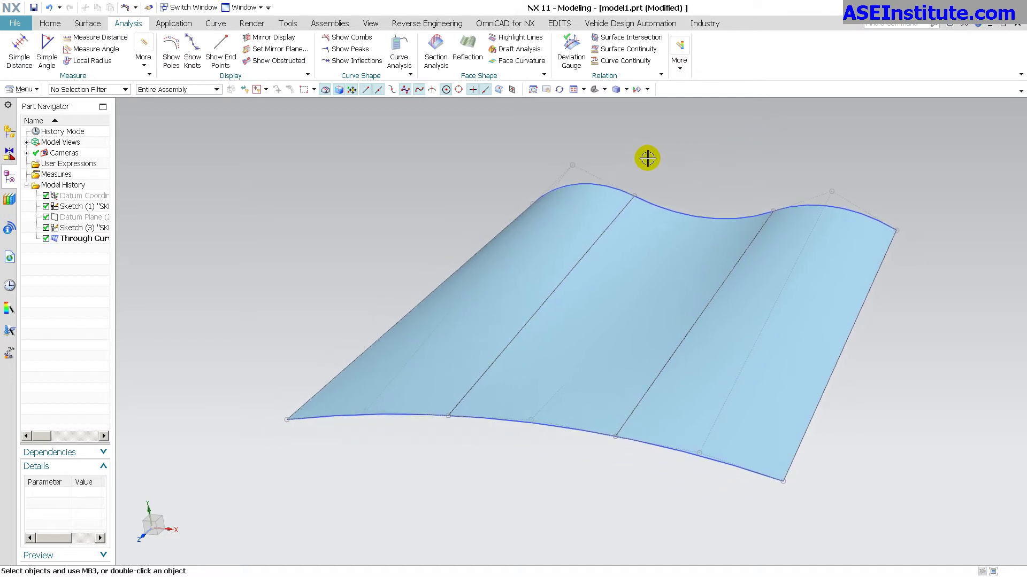
middle_click_drag(648, 156, 725, 194)
left_click(658, 254)
key("Escape")
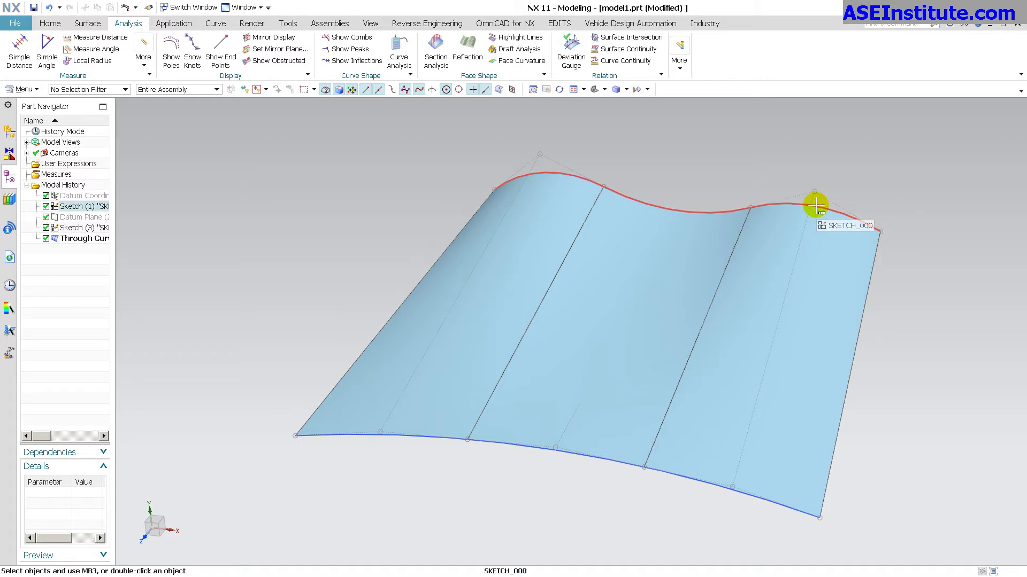
middle_click_drag(637, 168, 651, 186)
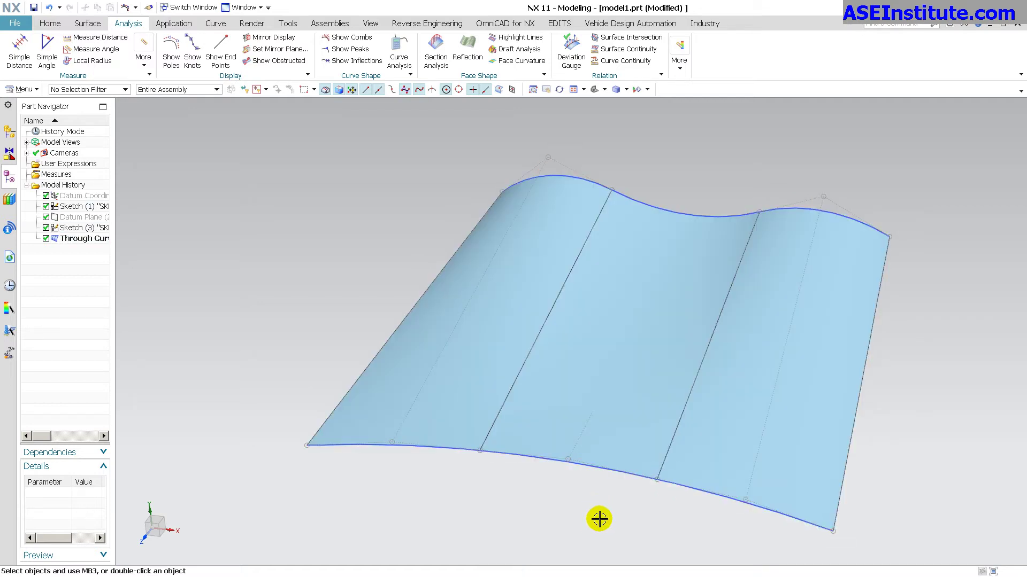
- Re-edit the sheet, switch Alignment to Arc Length, and confirm the rebuild
double_click(610, 341)
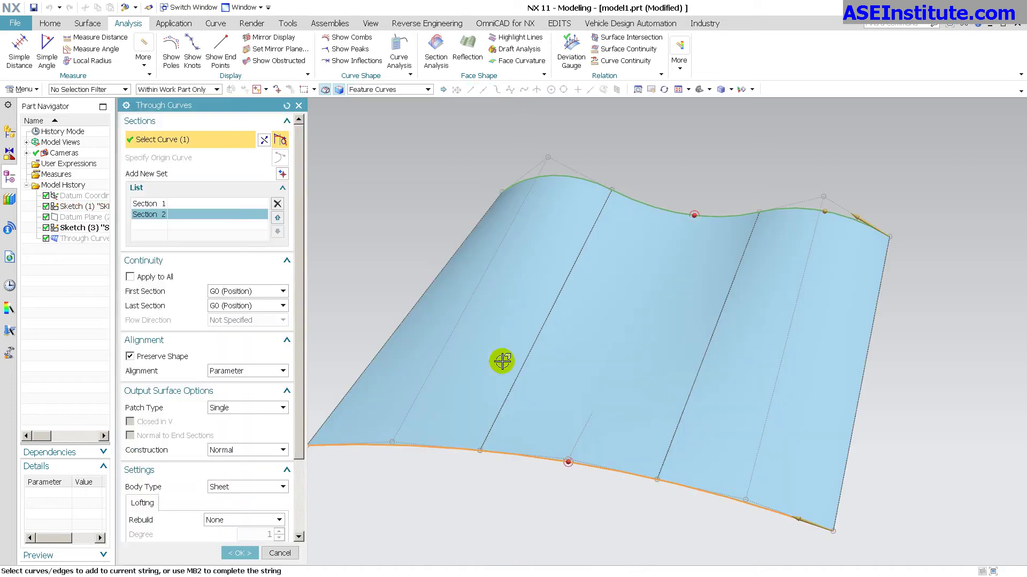
left_click(231, 371)
left_click(230, 394)
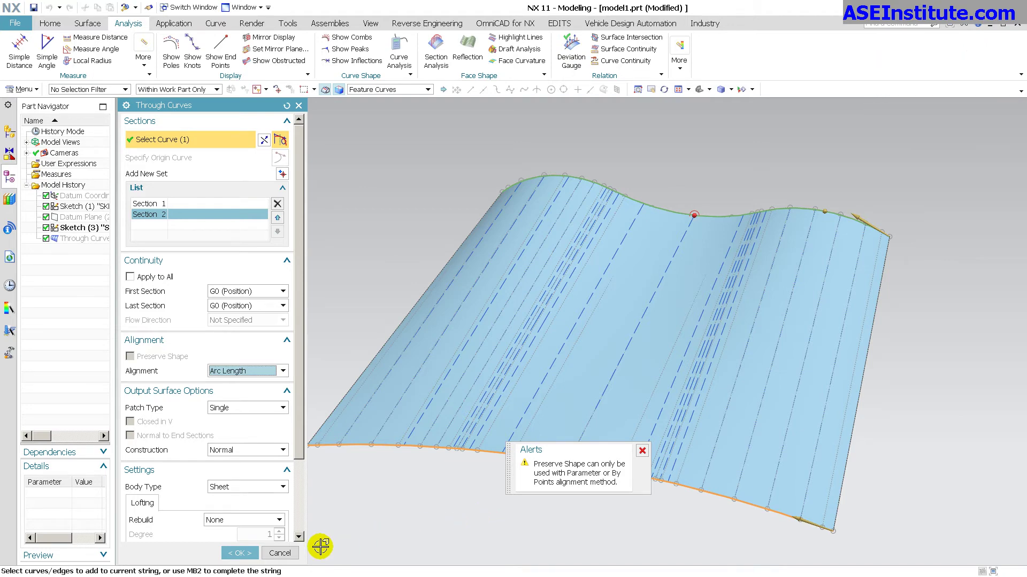
left_click(237, 553)
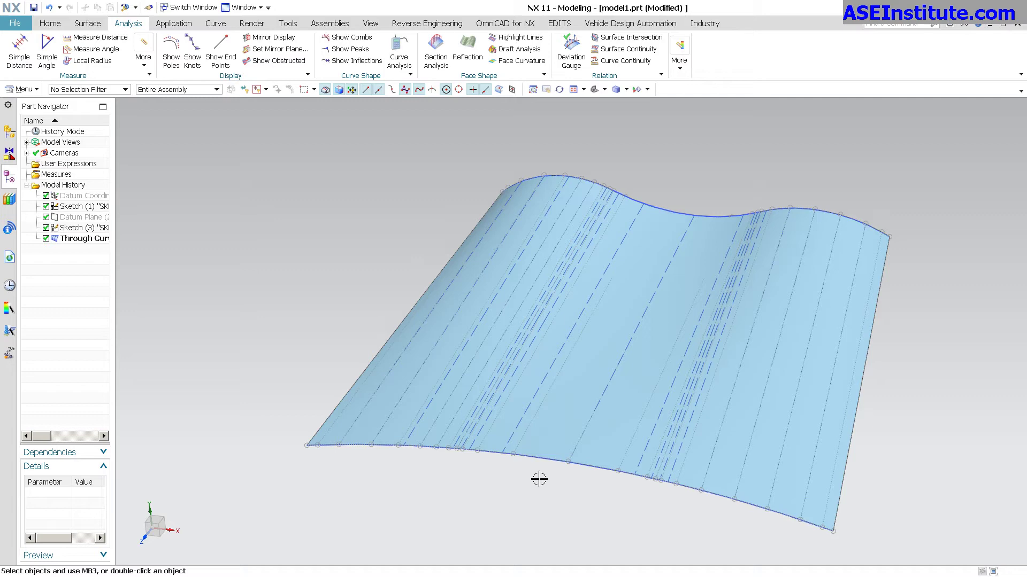
- Turn the view slightly around the Arc Length sheet, then select and deselect it
middle_click_drag(539, 476, 482, 461)
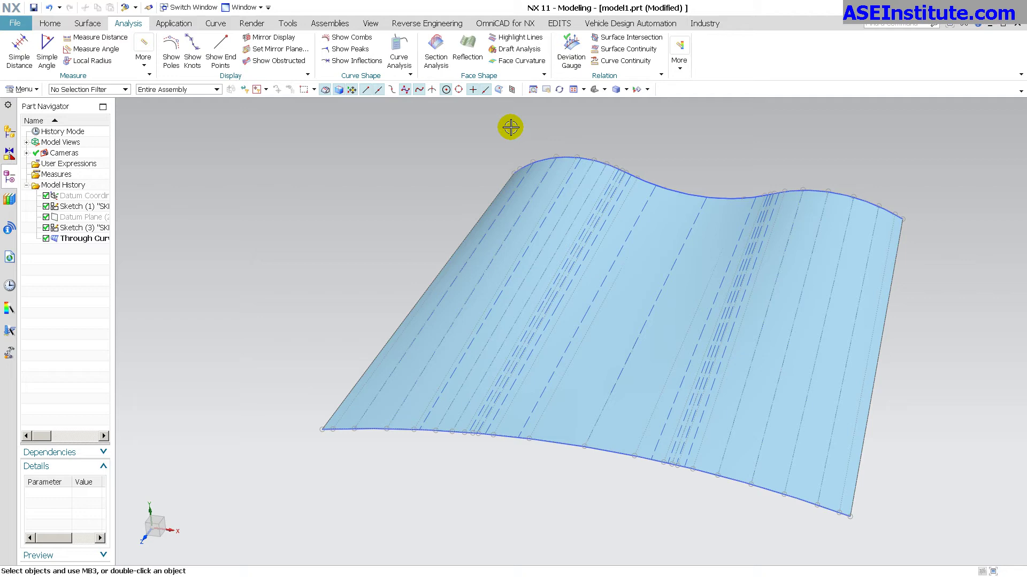
middle_click_drag(710, 177, 770, 159)
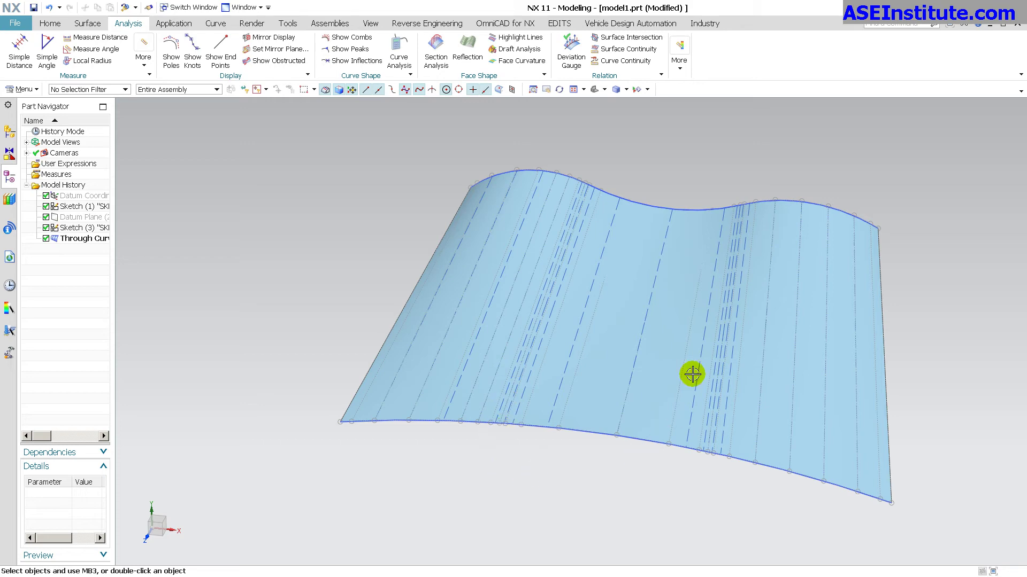
left_click(600, 219)
key("Escape")
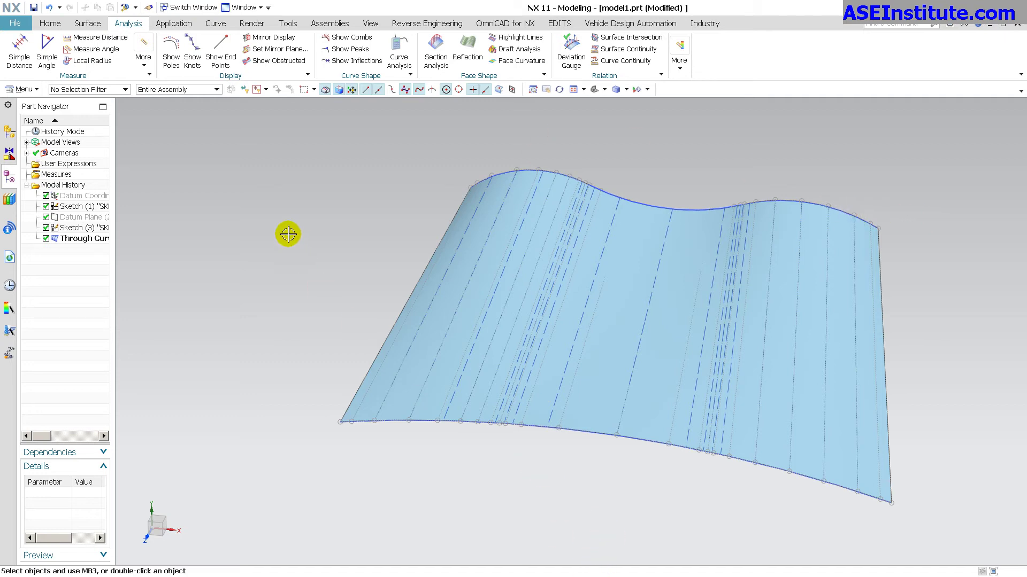
- Colour the Through Curves sheet Brown
left_click(524, 279)
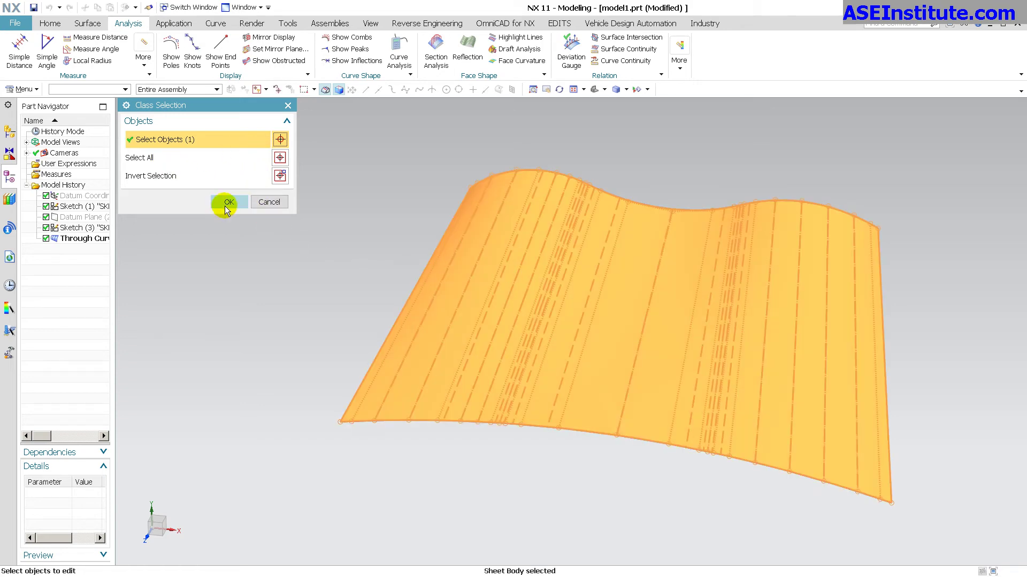
left_click(228, 202)
left_click(258, 157)
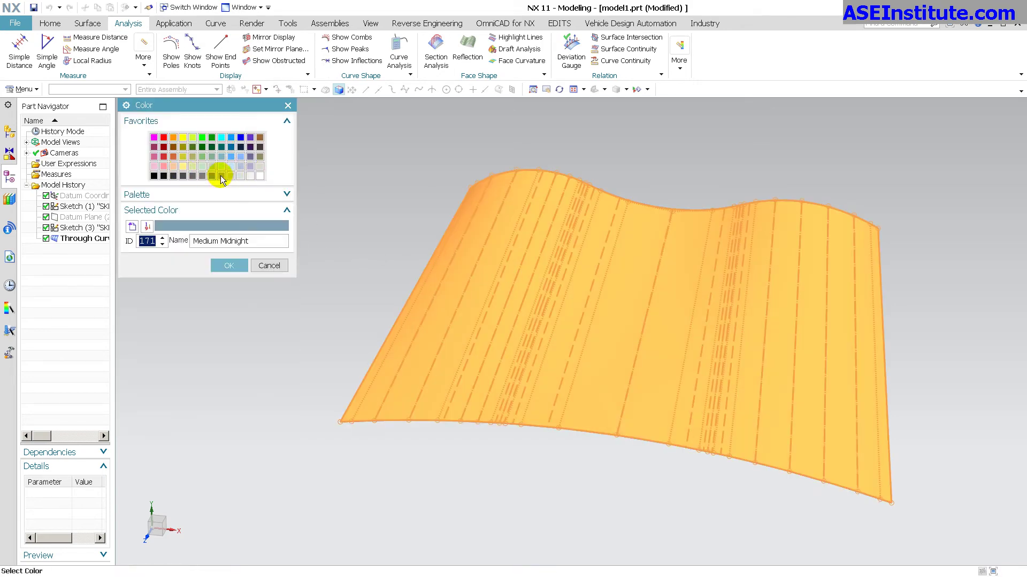
left_click(260, 137)
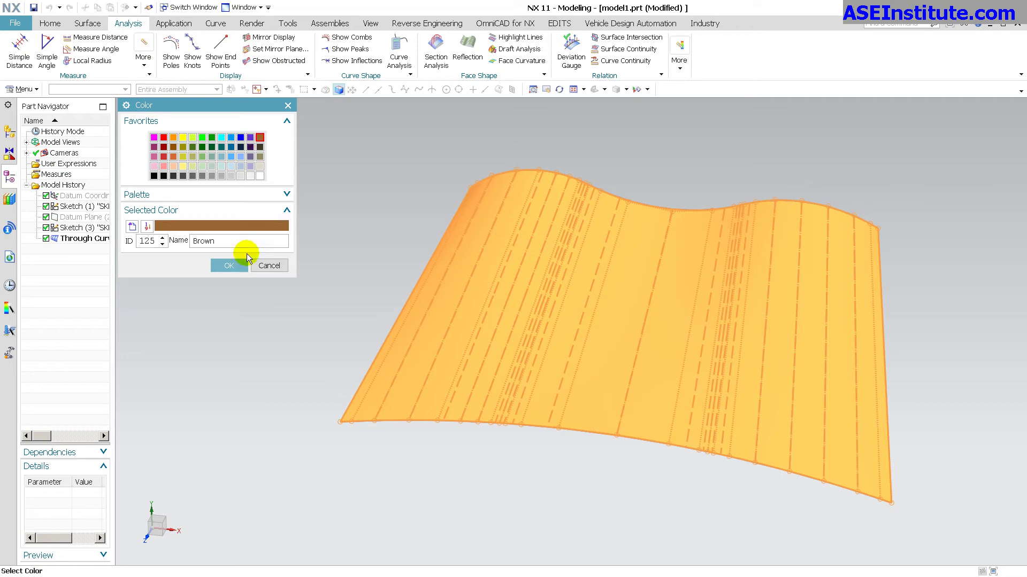
left_click(235, 266)
left_click(188, 426)
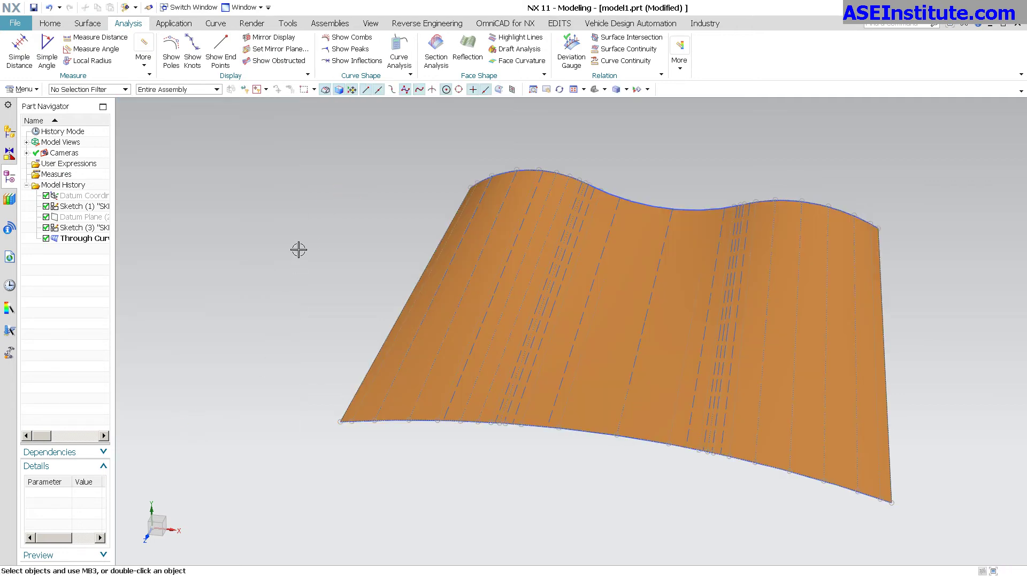
- Copy and paste the Through Curves feature to create Through Curves (9)
left_click(91, 240)
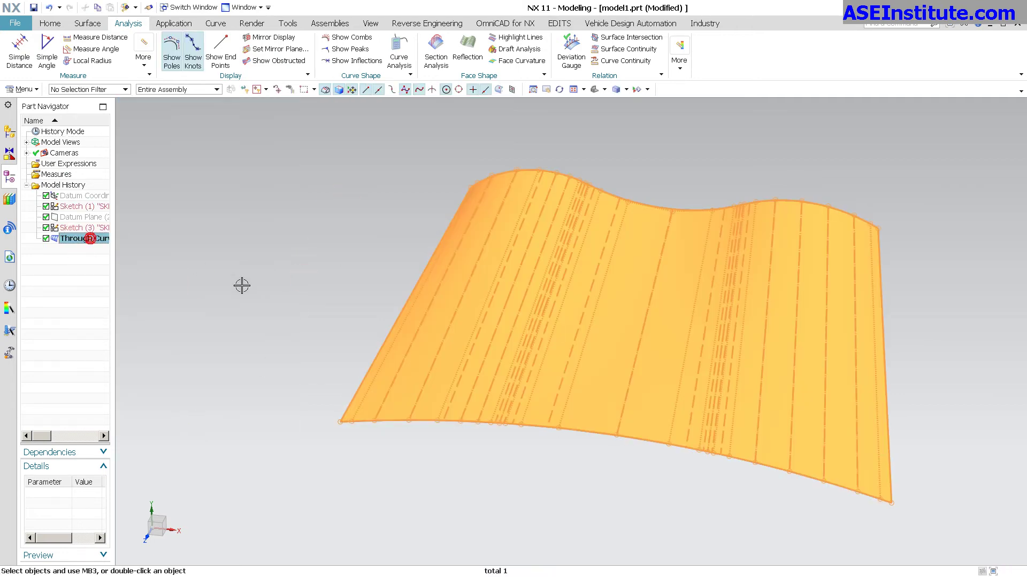
key("ctrl+c")
key("ctrl+v")
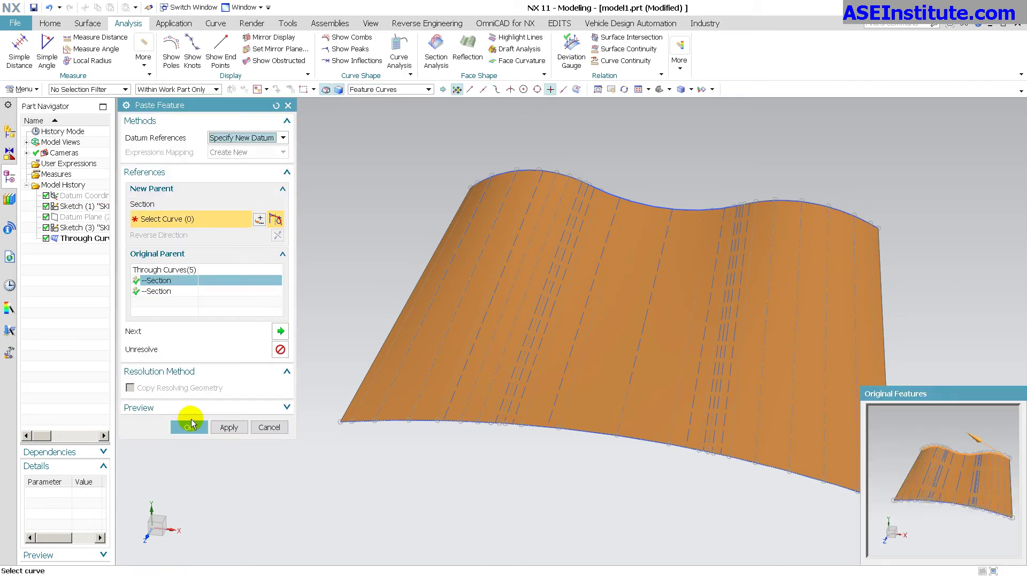
left_click(187, 425)
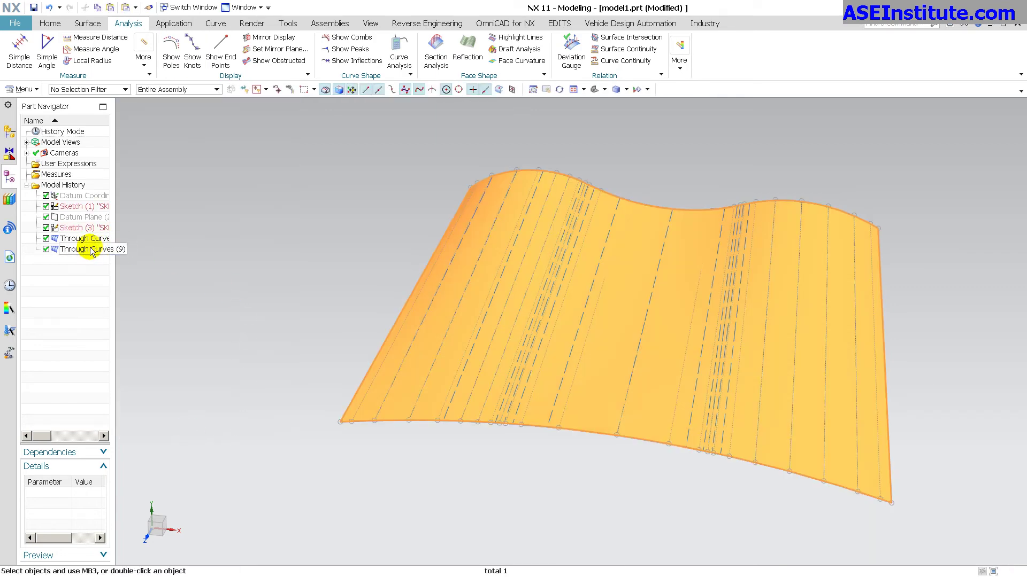
left_click(91, 250)
- Set Through Curves (9) to Parameter alignment with Preserve Shape on
double_click(87, 249)
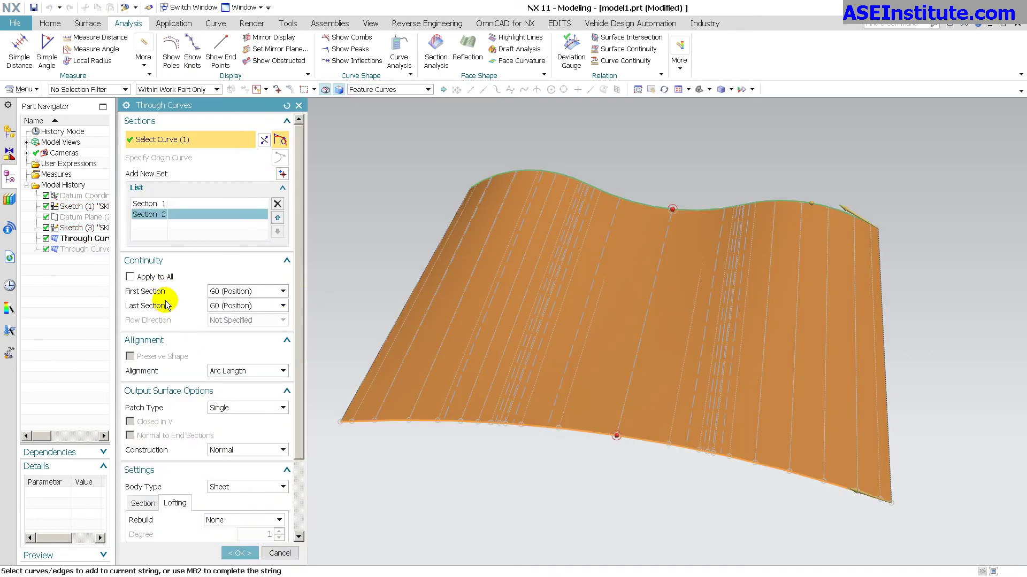
left_click(236, 371)
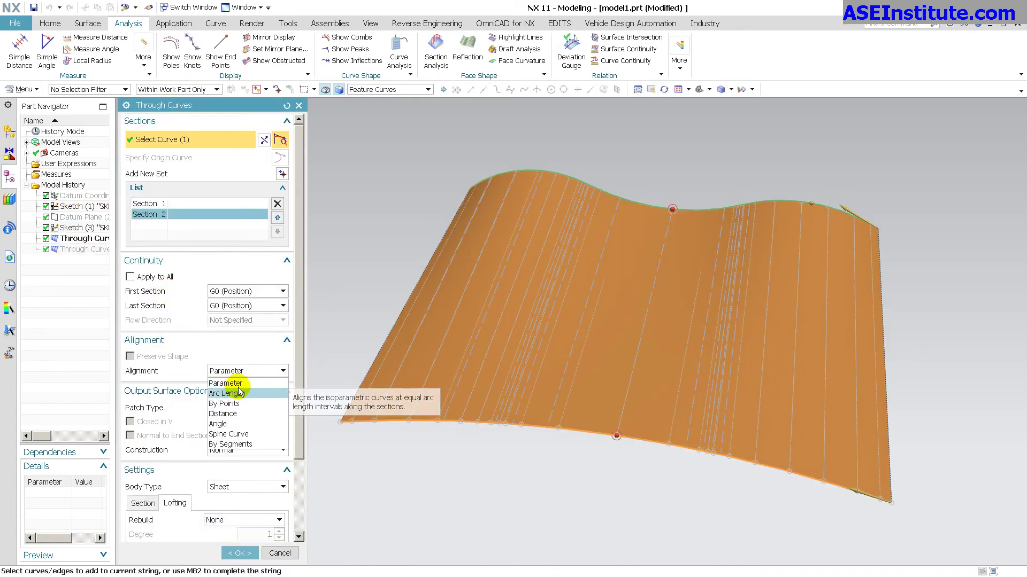
left_click(225, 383)
left_click(163, 356)
left_click(278, 558)
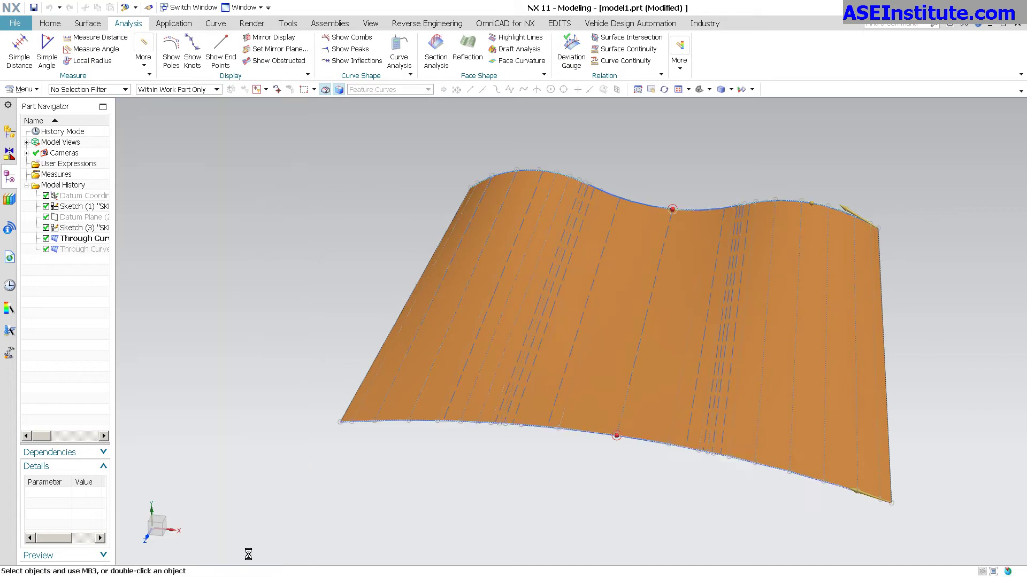
- Colour the Through Curves (9) sheet Deep Sky blue with Ctrl+J
left_click(334, 499)
left_click(100, 251)
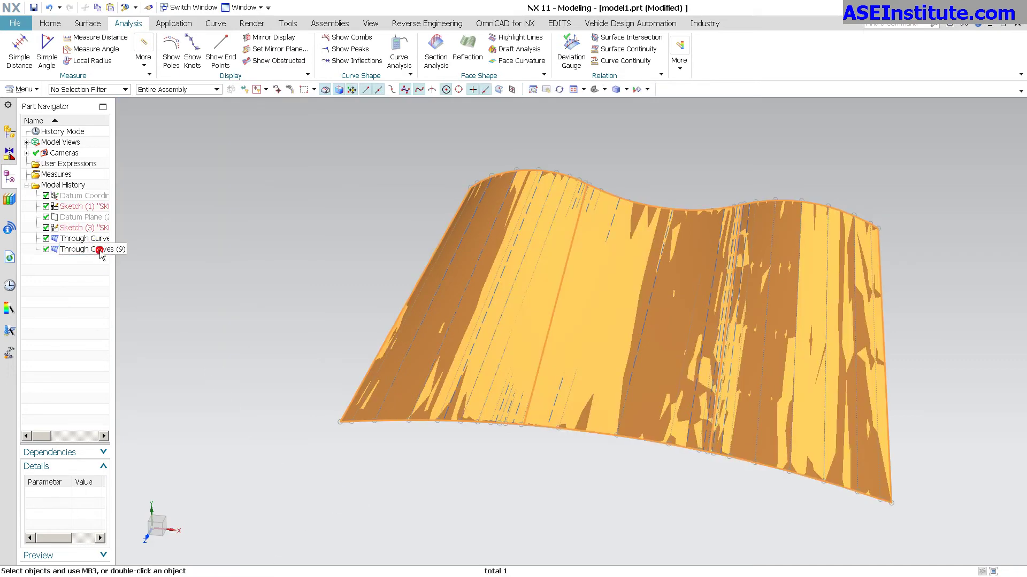
key("ctrl+j")
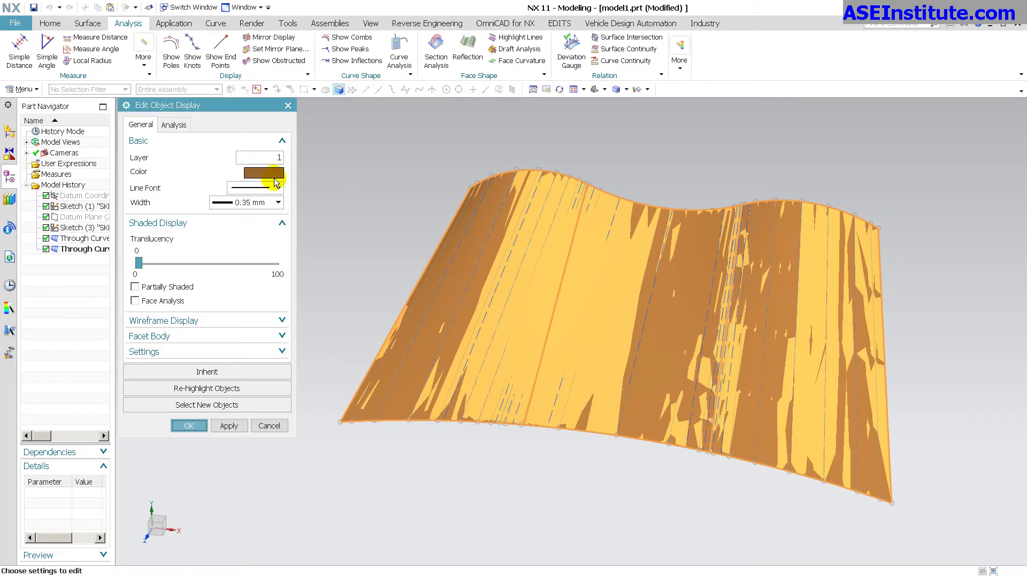
left_click(264, 171)
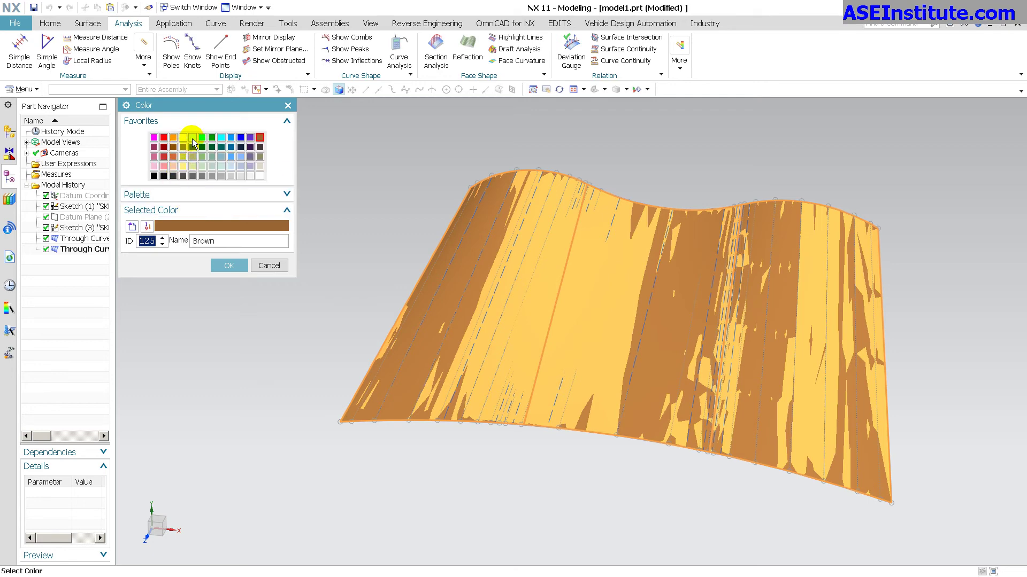
left_click(231, 156)
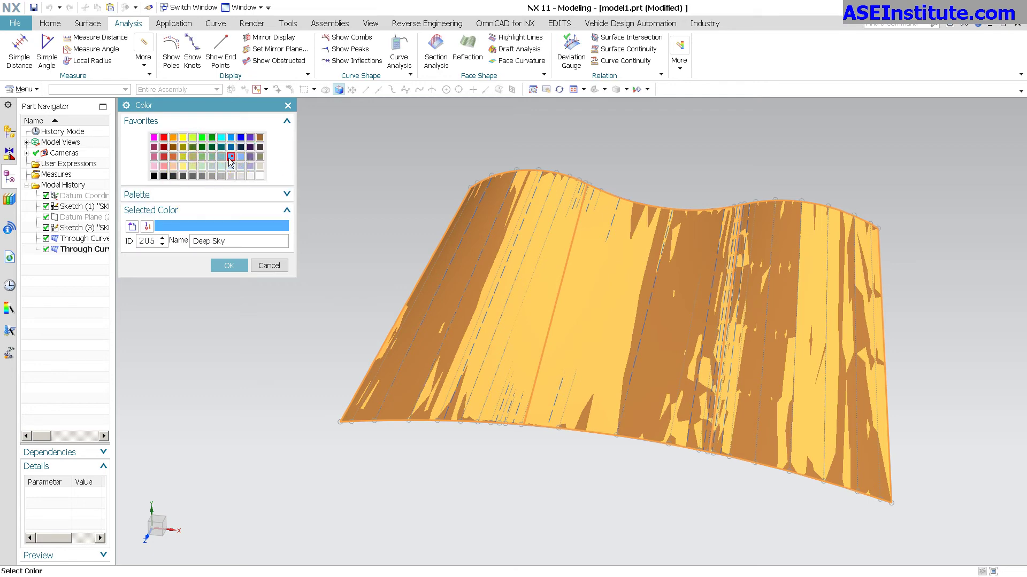
left_click(230, 266)
middle_click(334, 232)
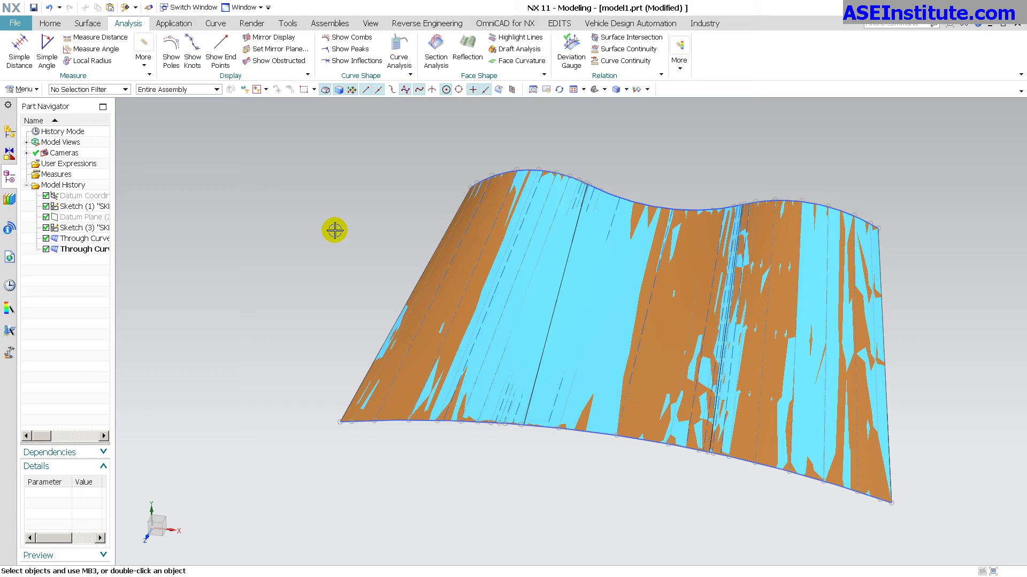
- Rotate and pan to view the overlapping blue and brown sheets along their wavy edge
middle_click_drag(479, 473, 500, 485)
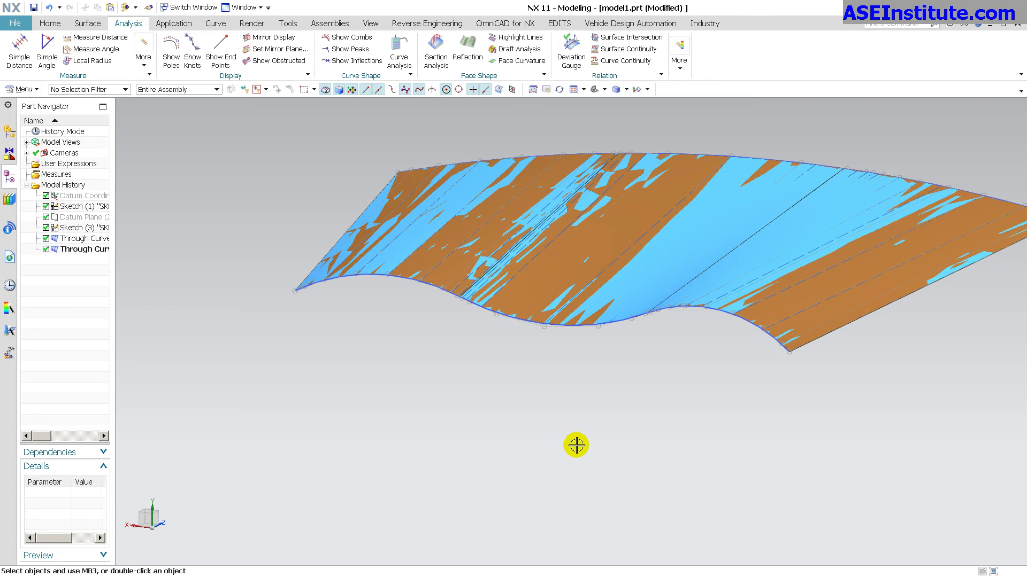
middle_click_drag(635, 412, 625, 437, "shift")
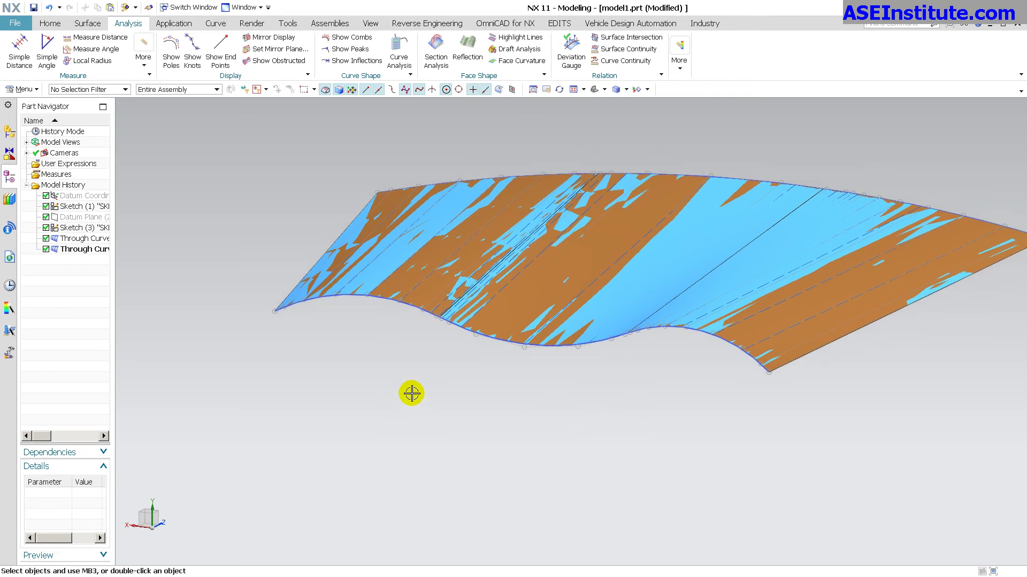
- Clip the overlapping sheets with one section plane at offset 260.67 to expose their wavy cross-section
left_click(371, 17)
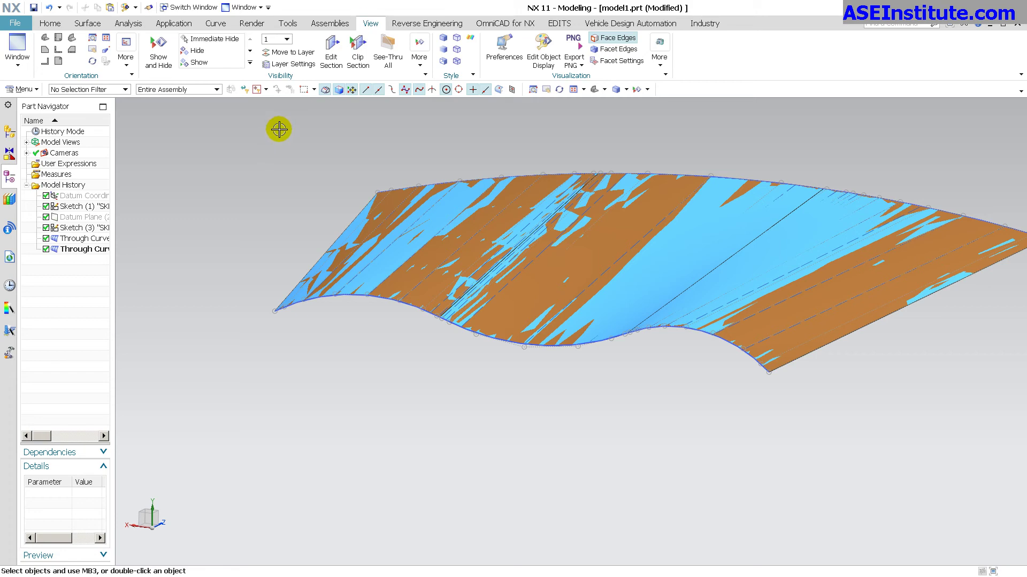
left_click(331, 53)
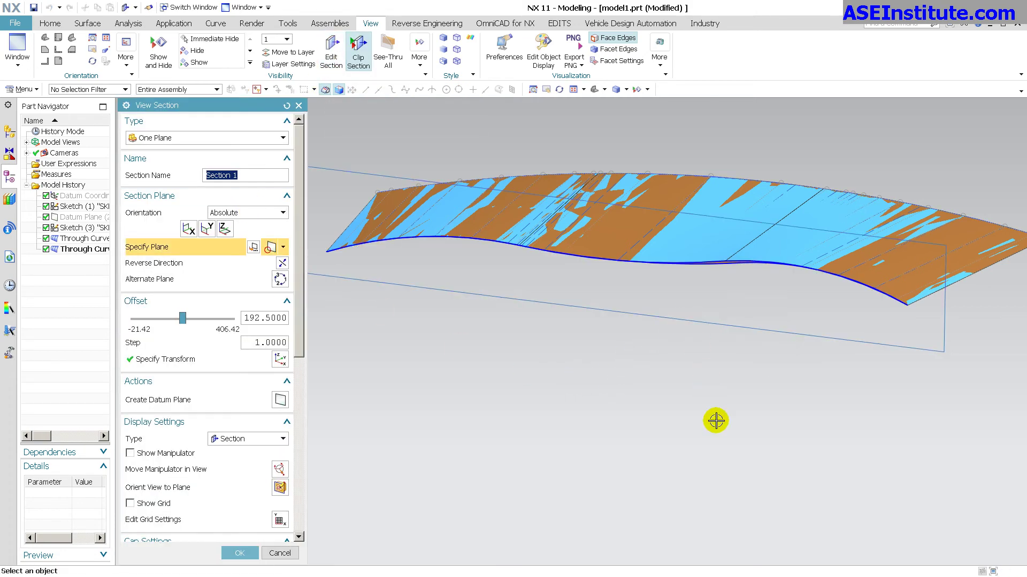
scroll(715, 421, "up", 5)
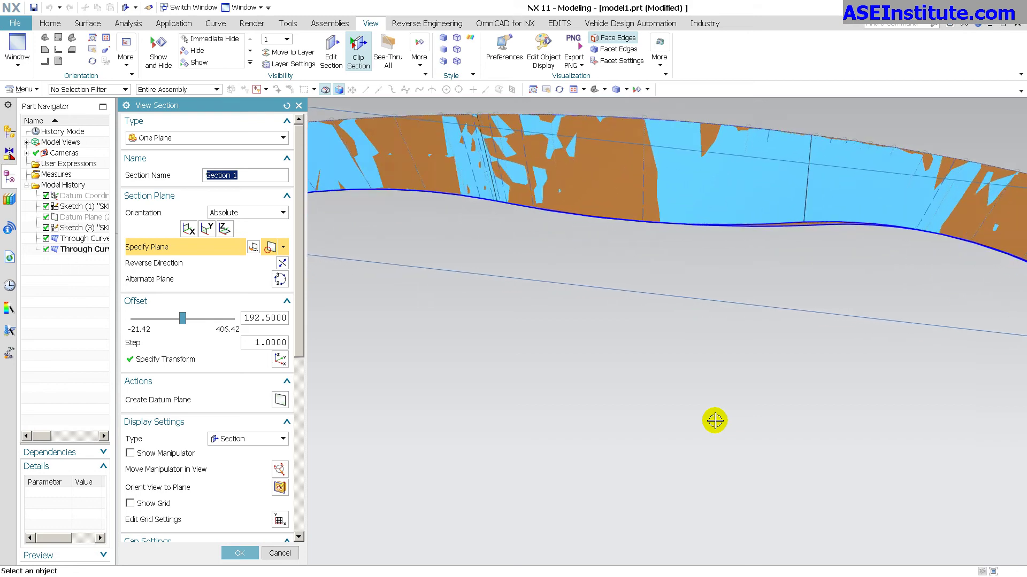
scroll(716, 420, "up", 5)
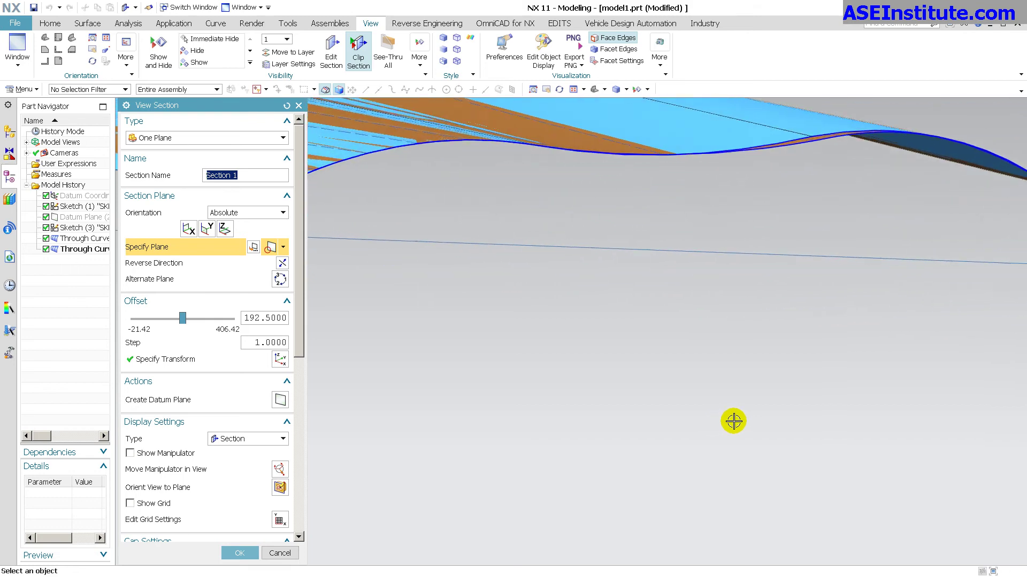
scroll(733, 420, "down", 5)
middle_click_drag(731, 419, 806, 155)
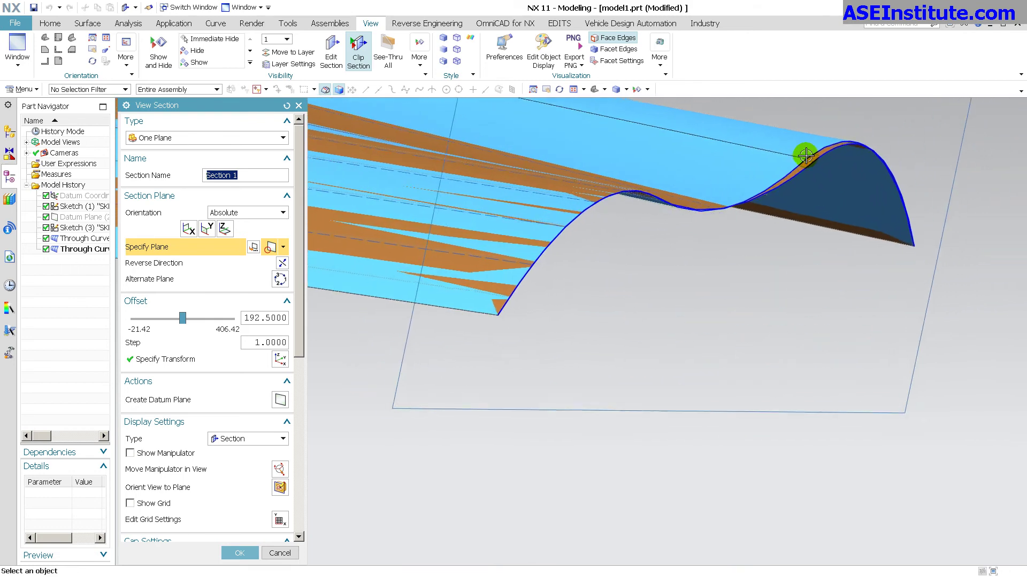
scroll(678, 232, "up", 5)
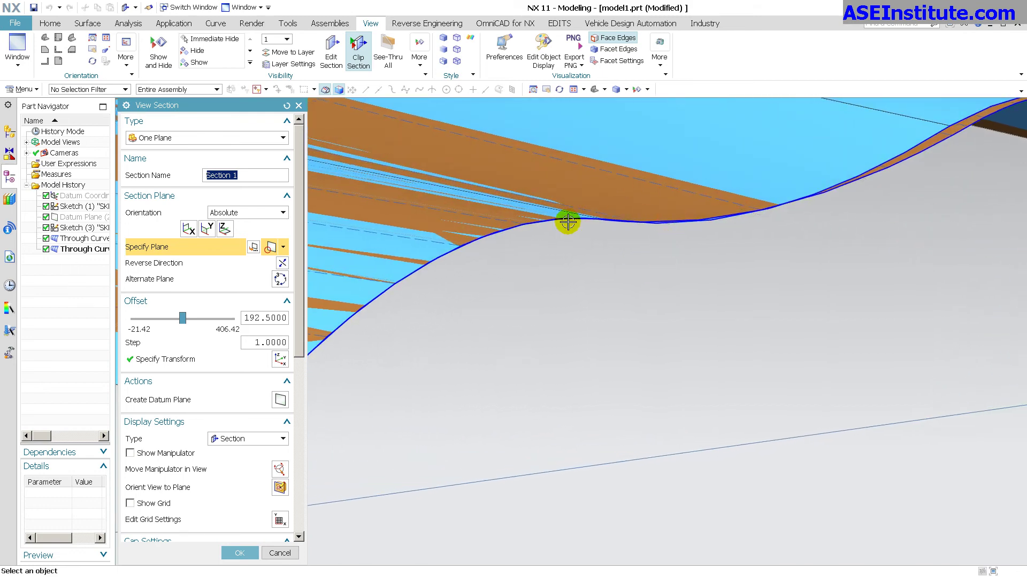
middle_click_drag(568, 222, 374, 385)
left_click_drag(182, 318, 198, 336)
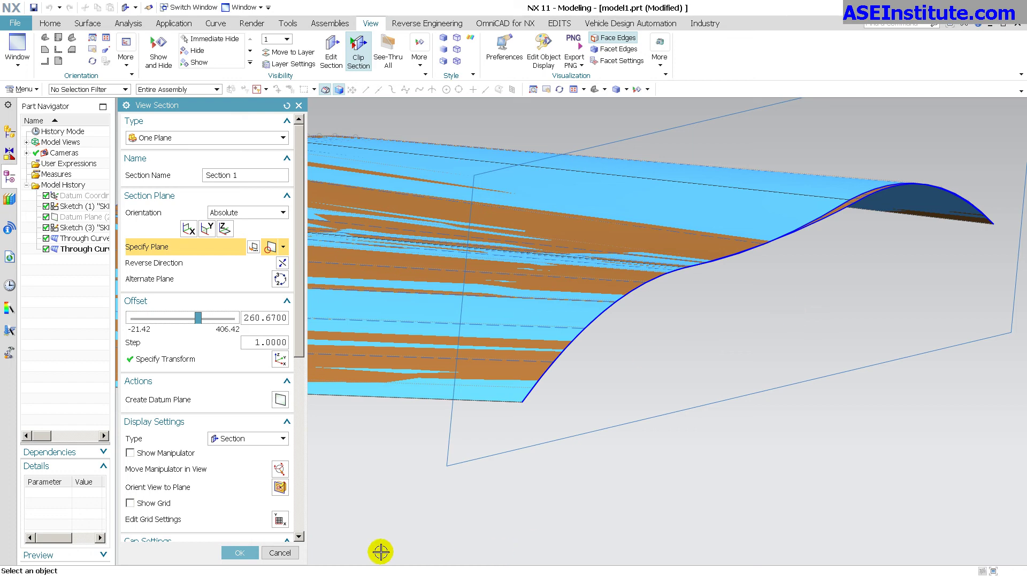
- Close the section view and open a Through Curves sheet's Alignment list, currently set to Parameter
left_click(239, 552)
double_click(83, 249)
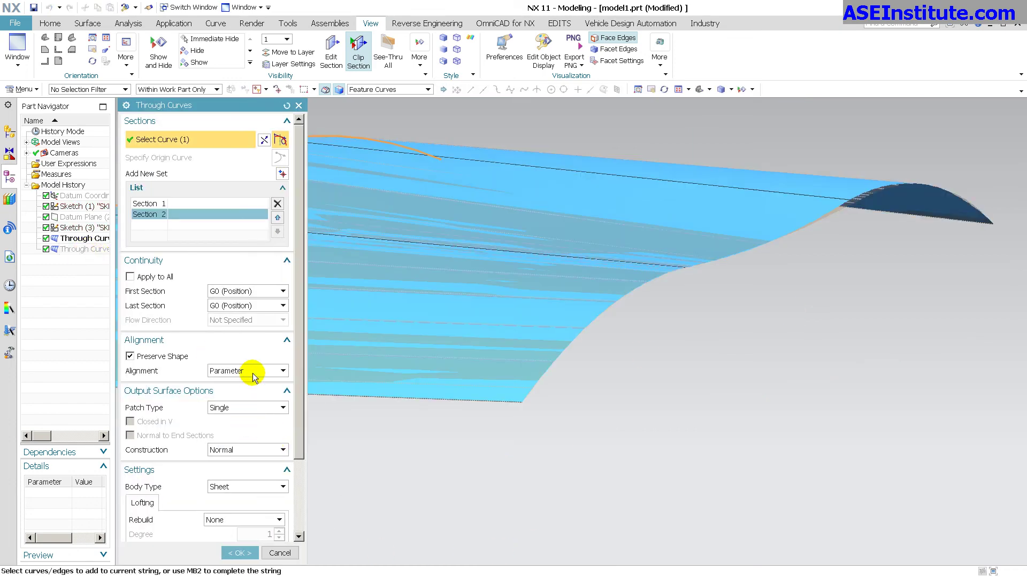
left_click(252, 373)
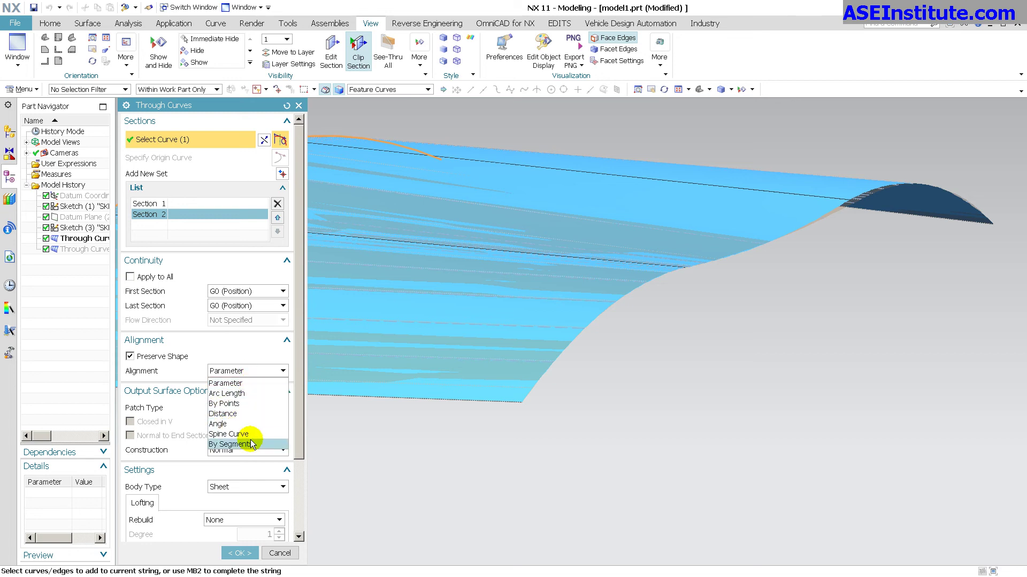